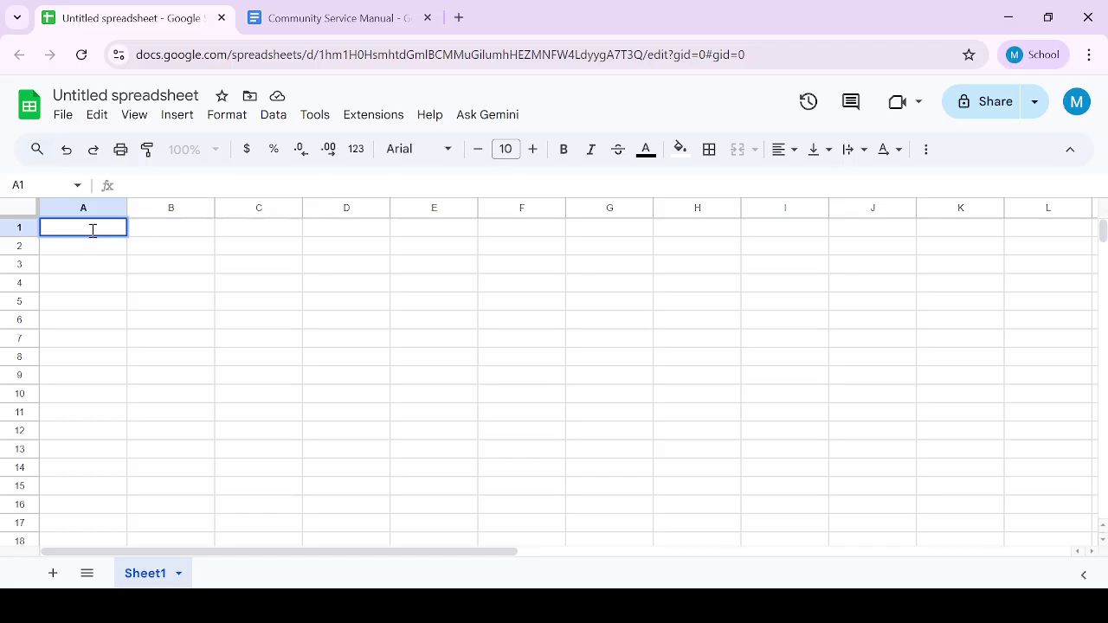
# Enter the column headers "Student_ID" in A1 and "Usage of AI tools" in B1
pyautogui.write('Student_ID')
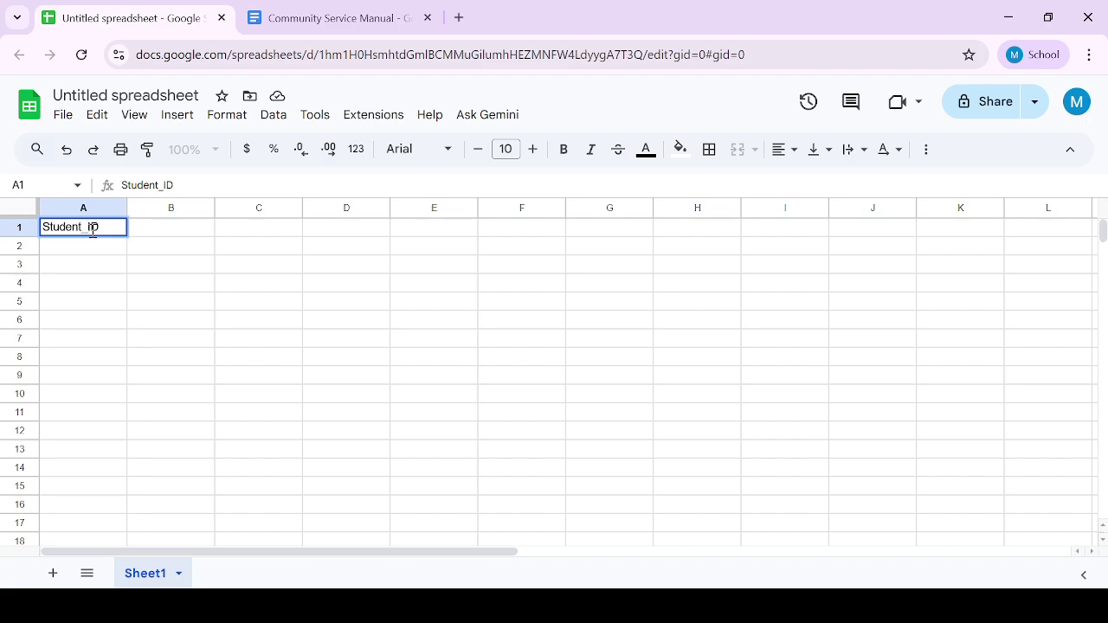
pyautogui.click(159, 227)
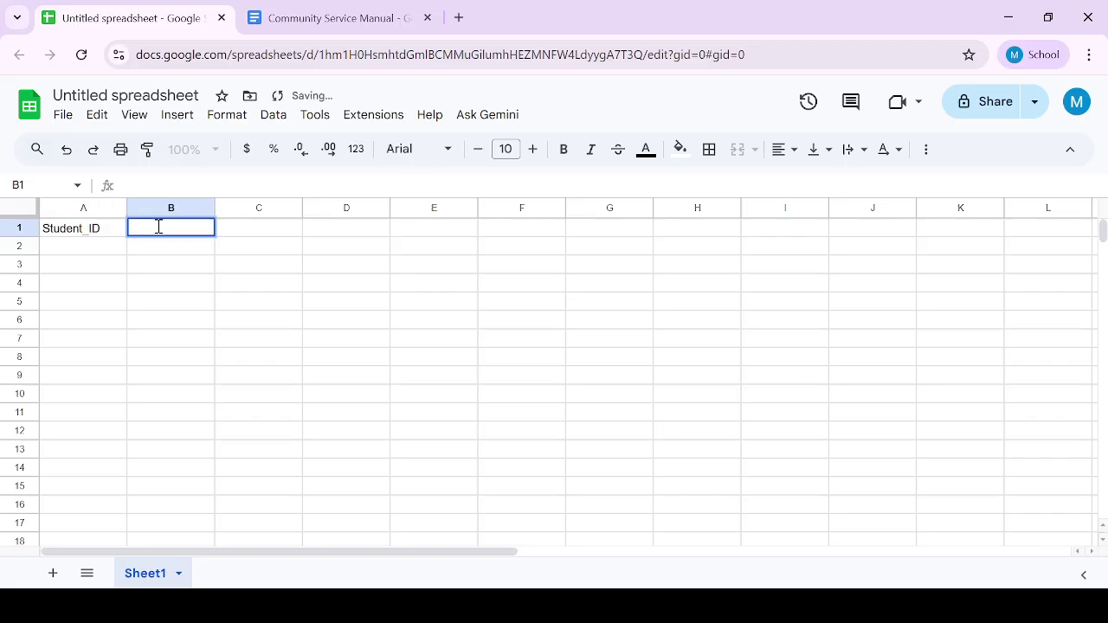
pyautogui.write('Usag')
pyautogui.press('BackSpace')
pyautogui.press('BackSpace')
pyautogui.write('age of AI ')
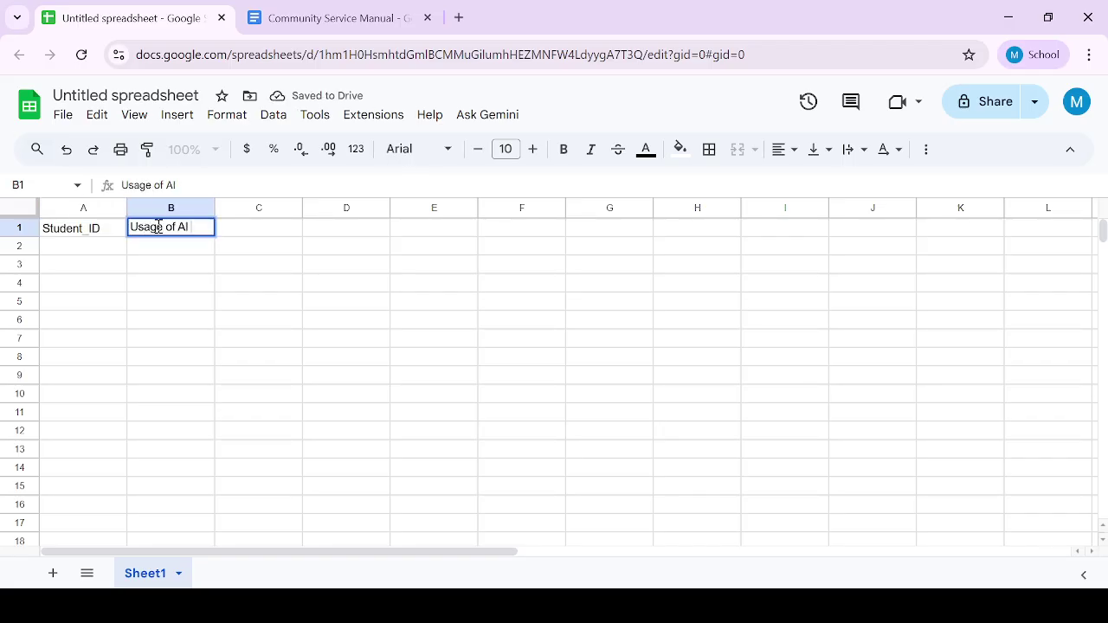
pyautogui.write('tools')
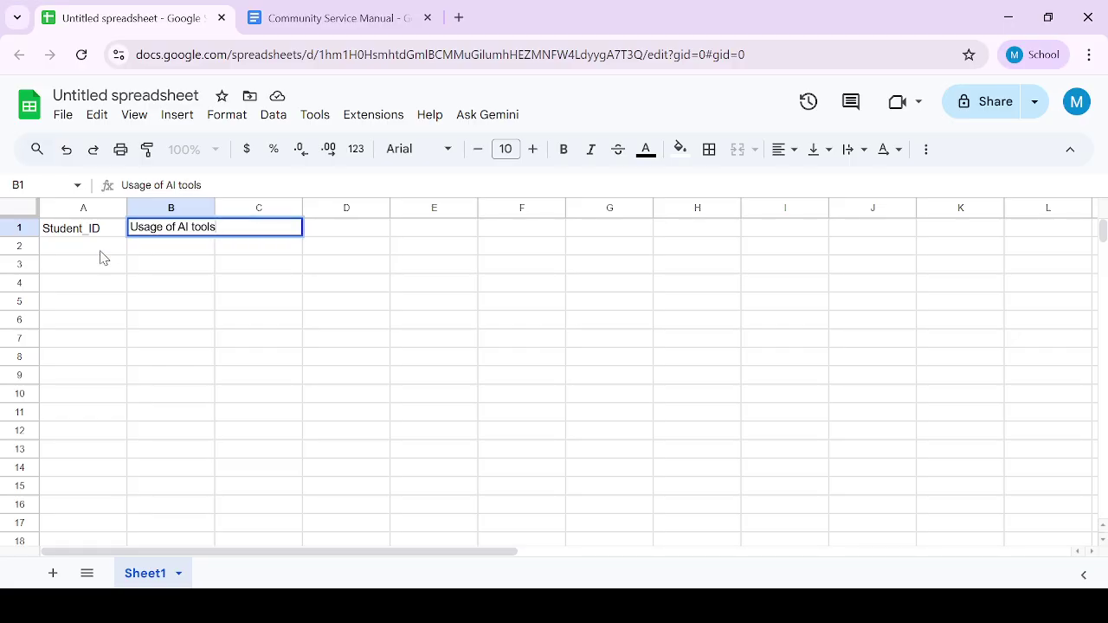
# Number the students 1 to 15 in A2:A16 by entering 1 and 2 and extending the series down
pyautogui.click(100, 250)
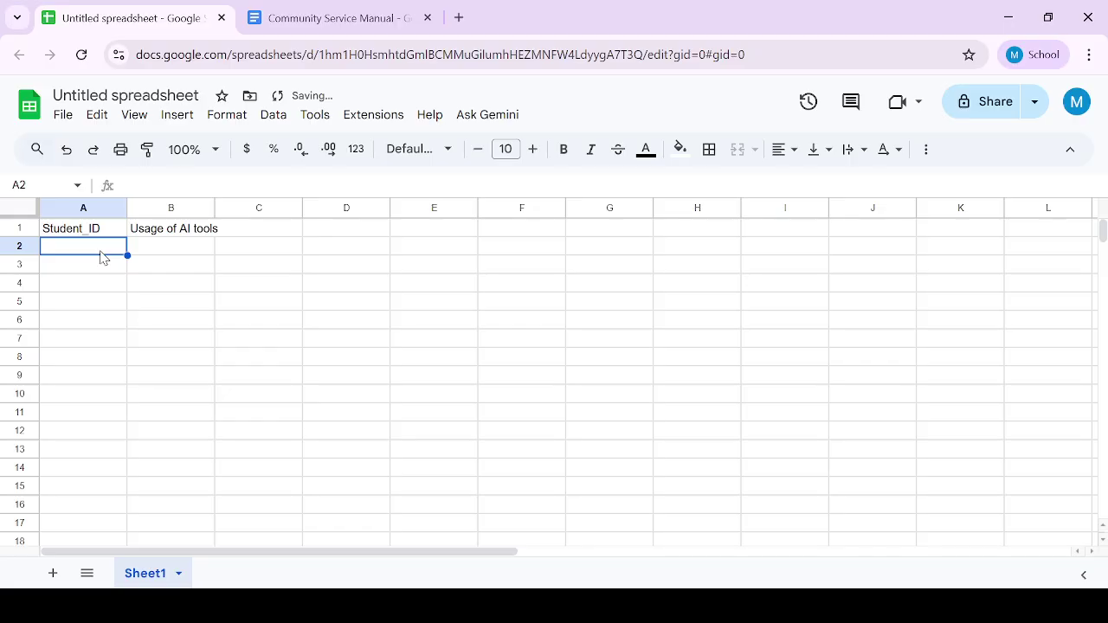
pyautogui.write('12')
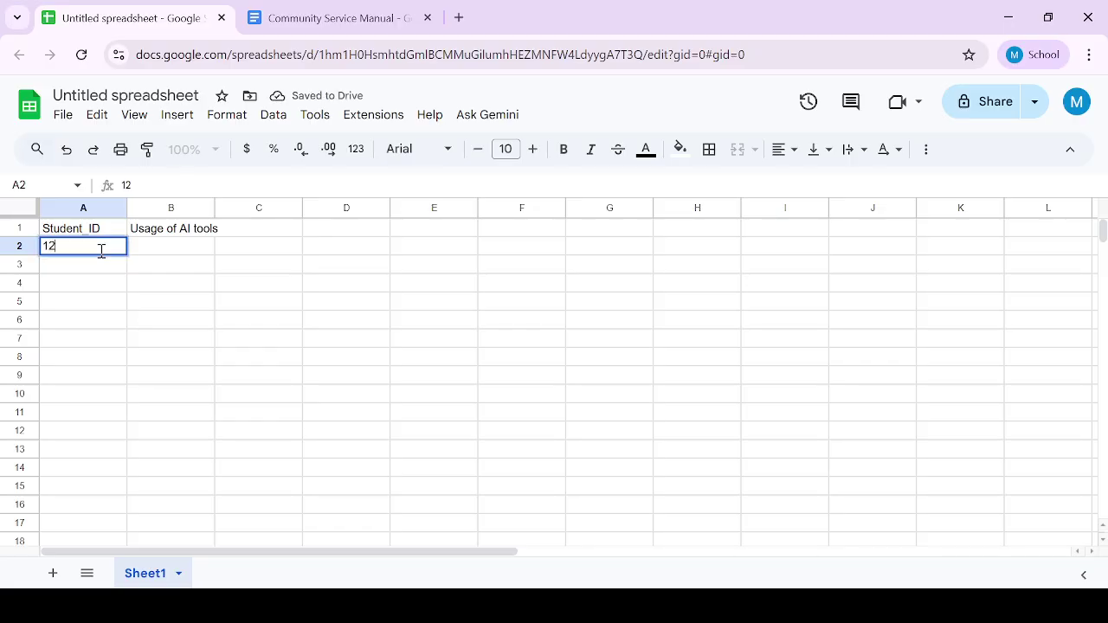
pyautogui.press('Return')
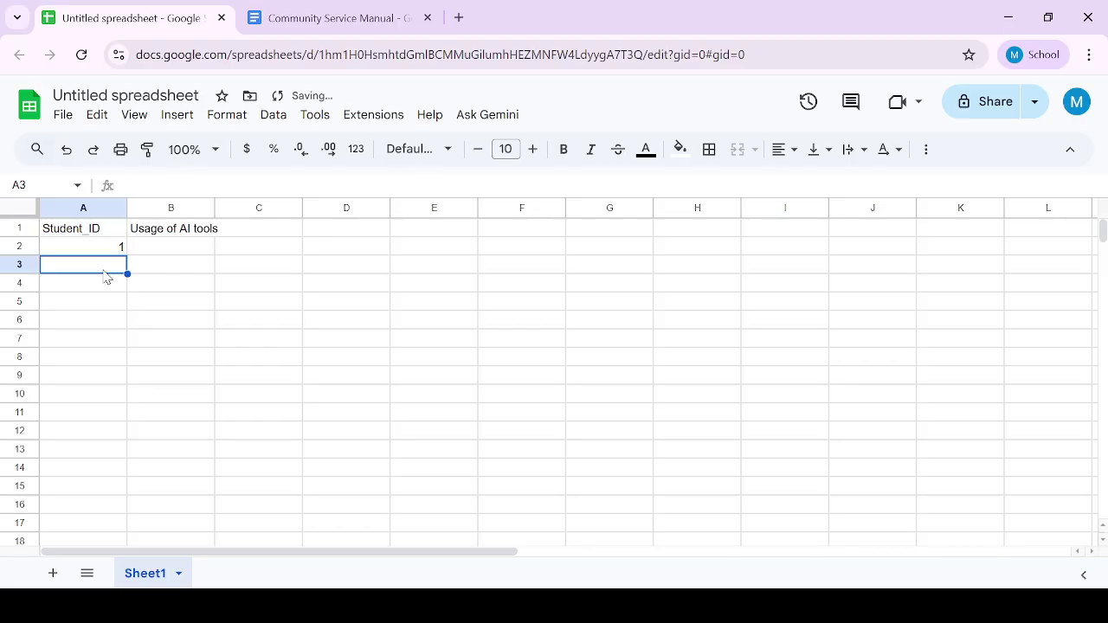
pyautogui.write('2')
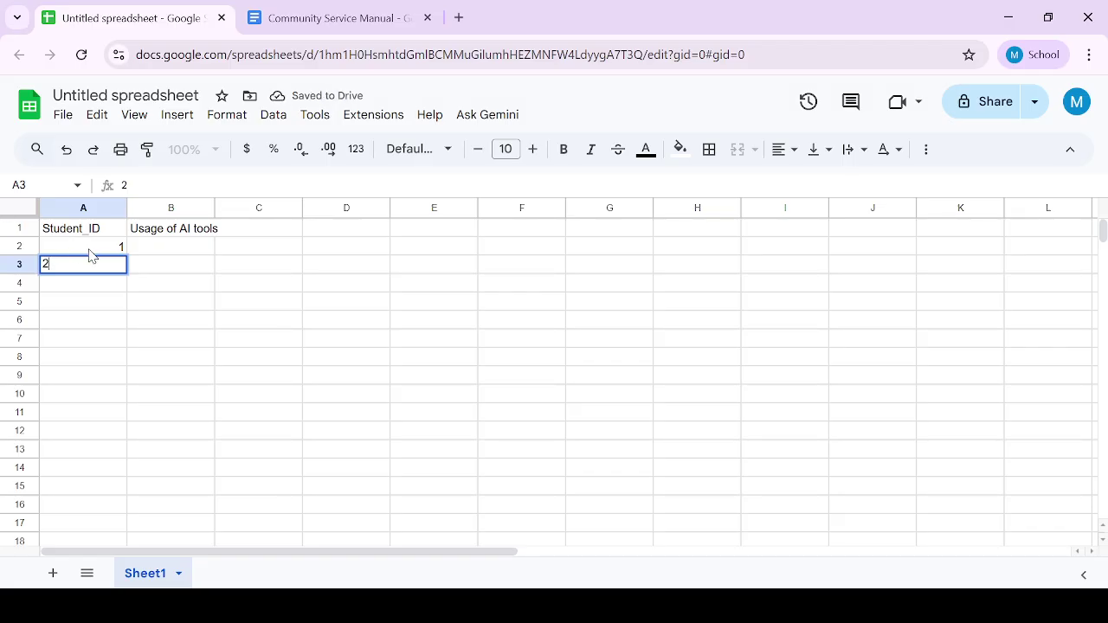
pyautogui.moveTo(92, 252); pyautogui.dragTo(119, 271)
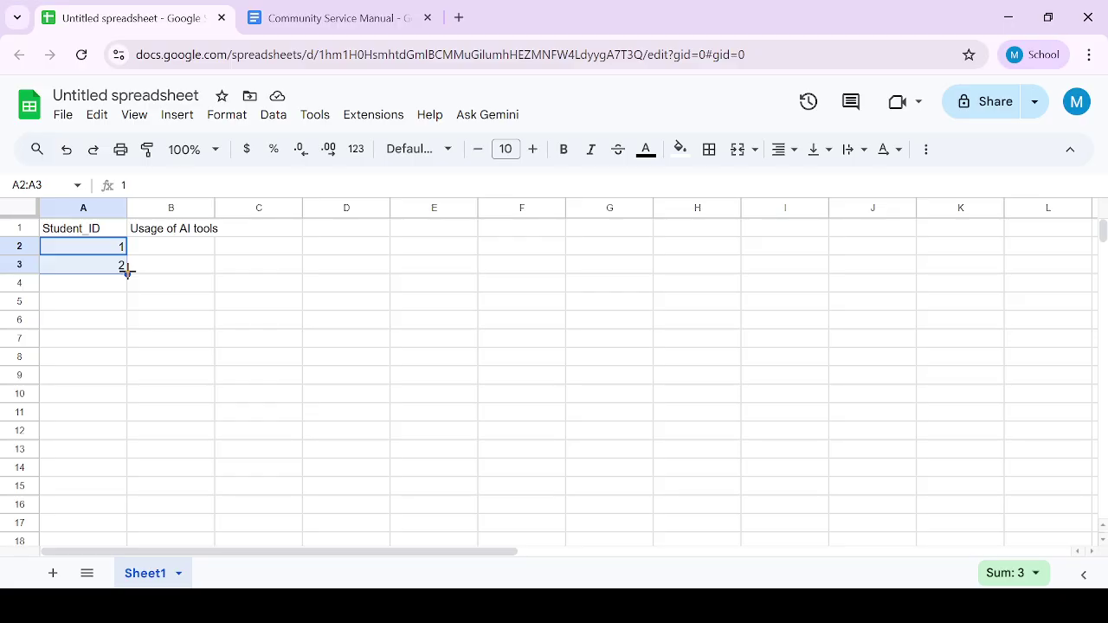
pyautogui.moveTo(128, 271); pyautogui.dragTo(127, 483)
pyautogui.moveTo(128, 483); pyautogui.dragTo(129, 512)
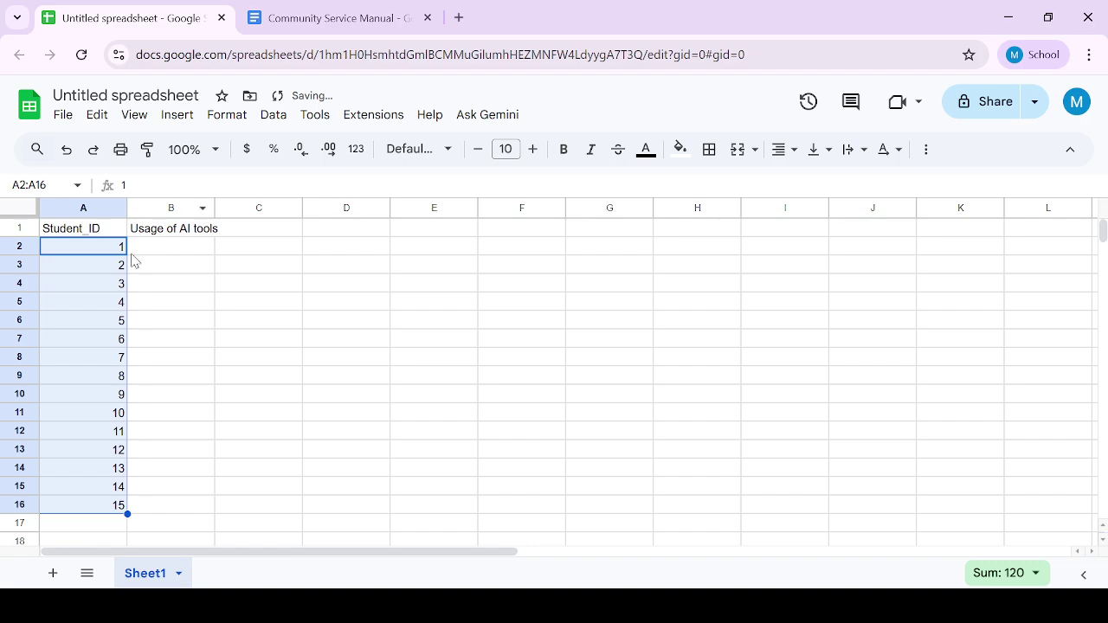
# Paste the responses Yes, Yes, Yes, No, No, Yes, No, No, Yes, Yes, Yes, No, Yes, No, No into B2:B16
pyautogui.click(161, 249)
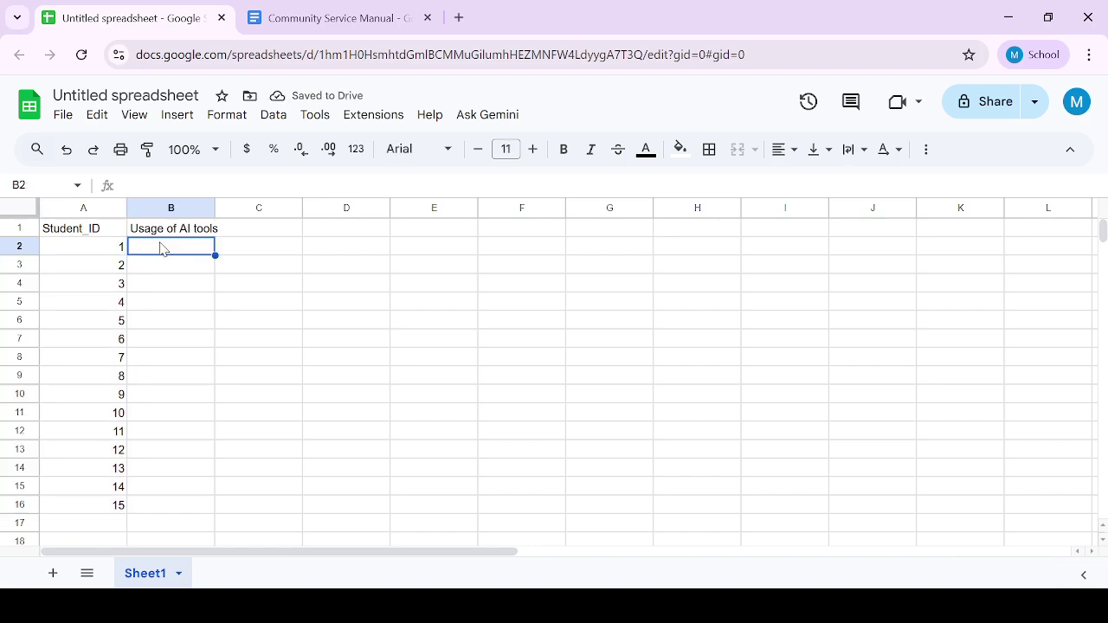
pyautogui.moveTo(161, 249); pyautogui.dragTo(172, 514)
pyautogui.write('Yes Yes Yes No No Yes No No Yes Yes Yes No Yes No No')
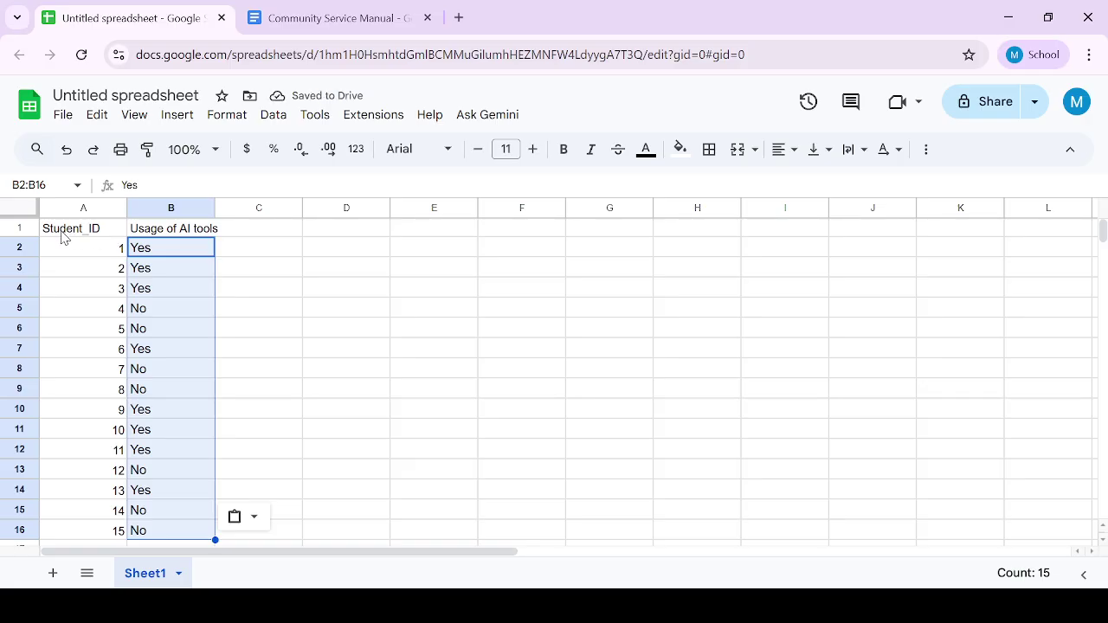
# Apply all borders to the table A1:B16 and widen column B to fit its header
pyautogui.moveTo(62, 238); pyautogui.dragTo(168, 539)
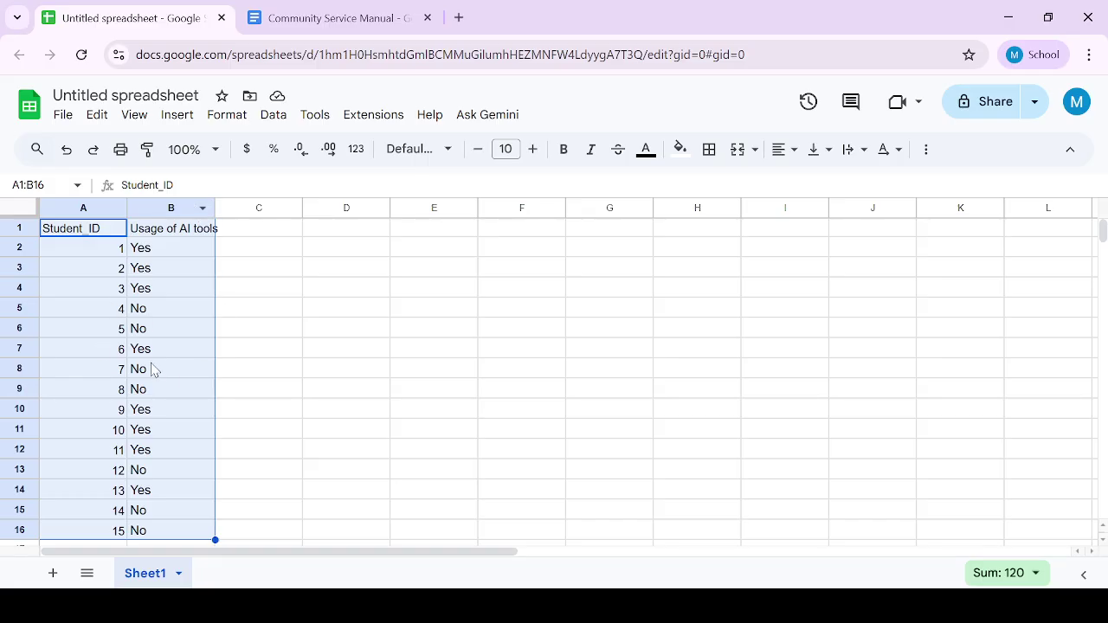
pyautogui.click(711, 152)
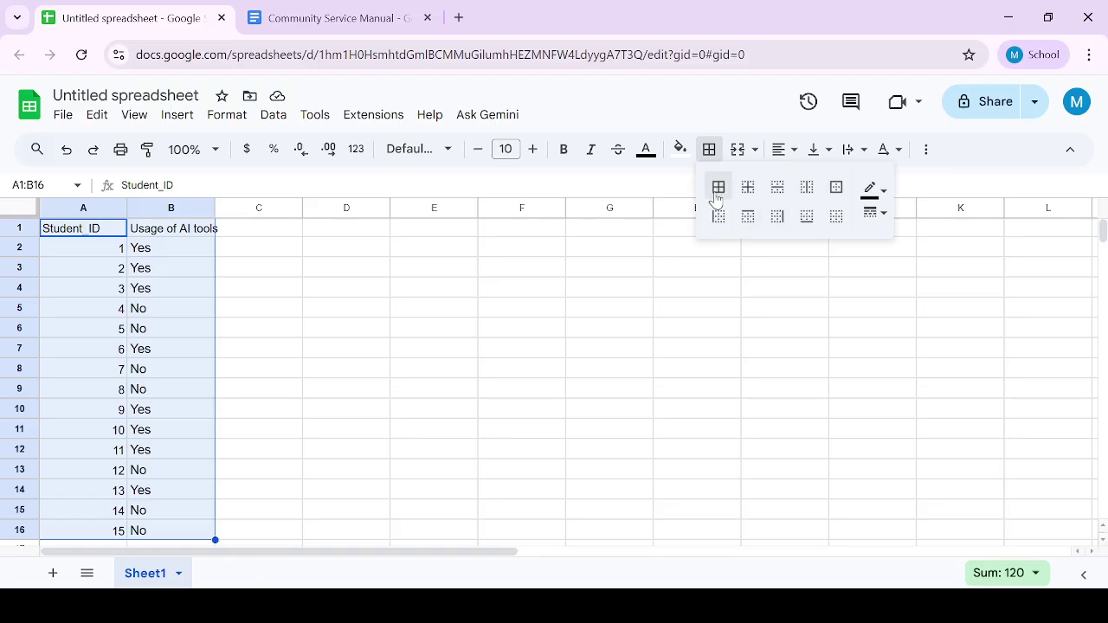
pyautogui.click(718, 187)
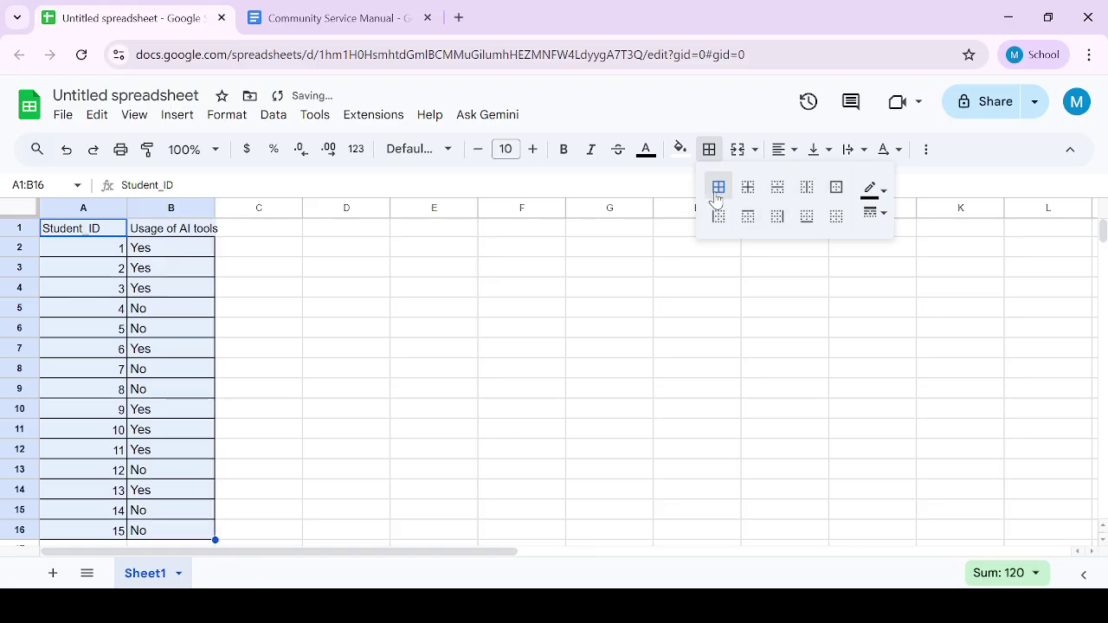
pyautogui.click(271, 287)
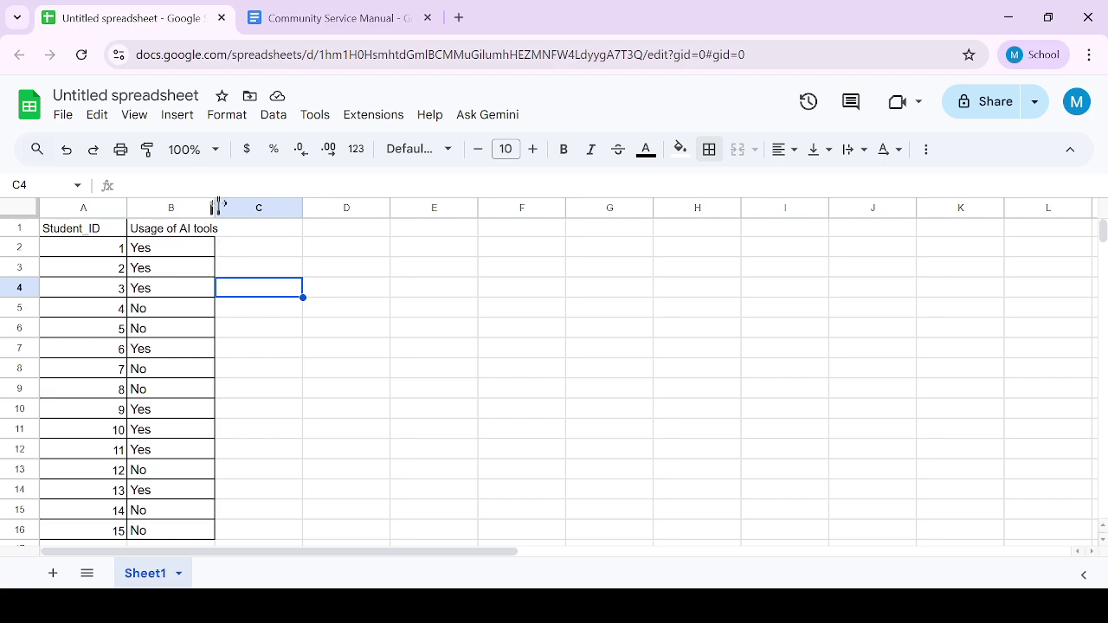
pyautogui.moveTo(216, 205); pyautogui.dragTo(238, 206)
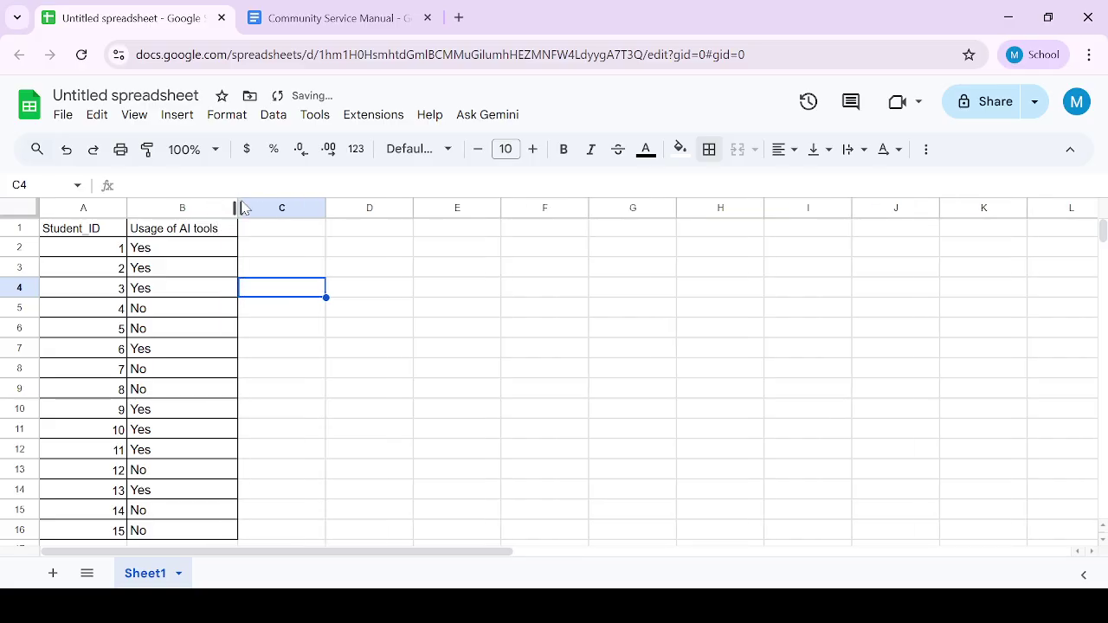
# Enter the header "Student's responses" in D1 for a summary table
pyautogui.click(373, 240)
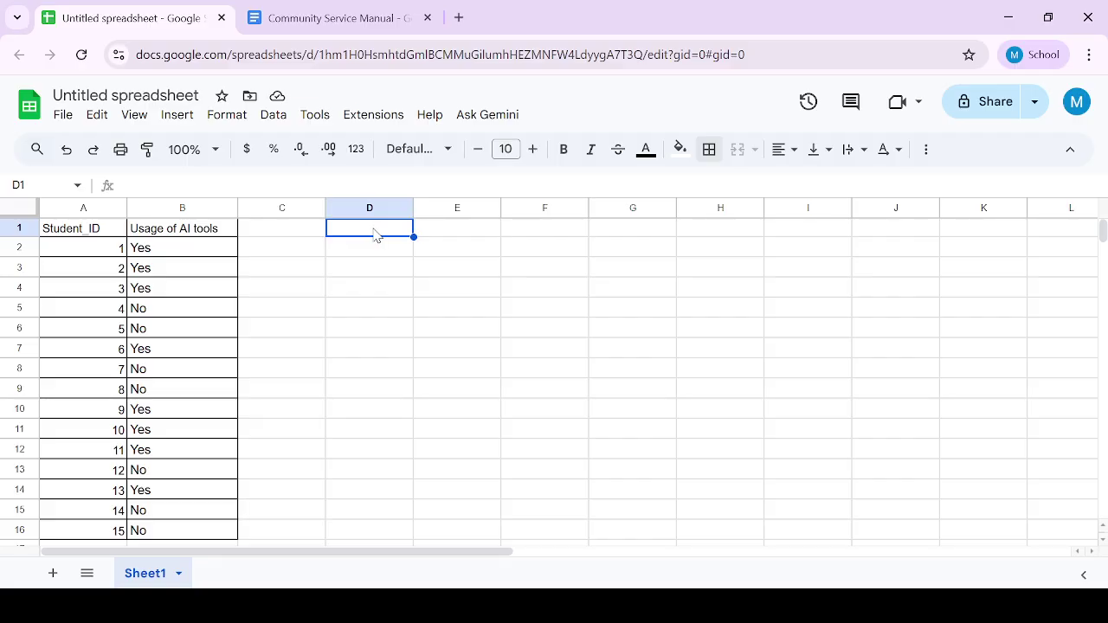
pyautogui.doubleClick(374, 229)
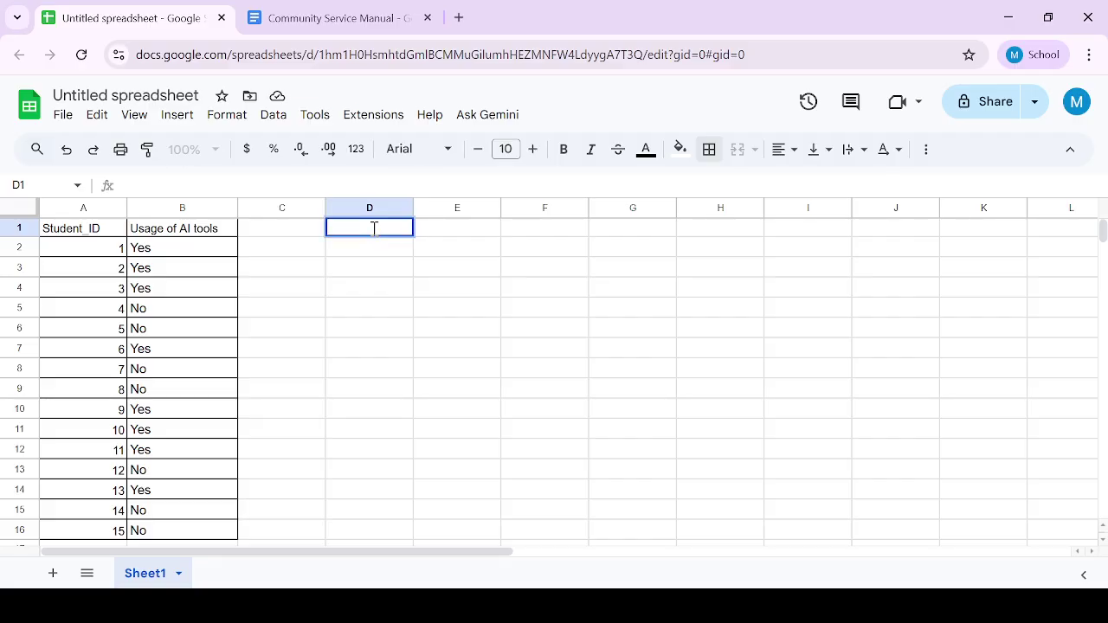
pyautogui.write('Student')
pyautogui.write("'s r")
pyautogui.write('espons')
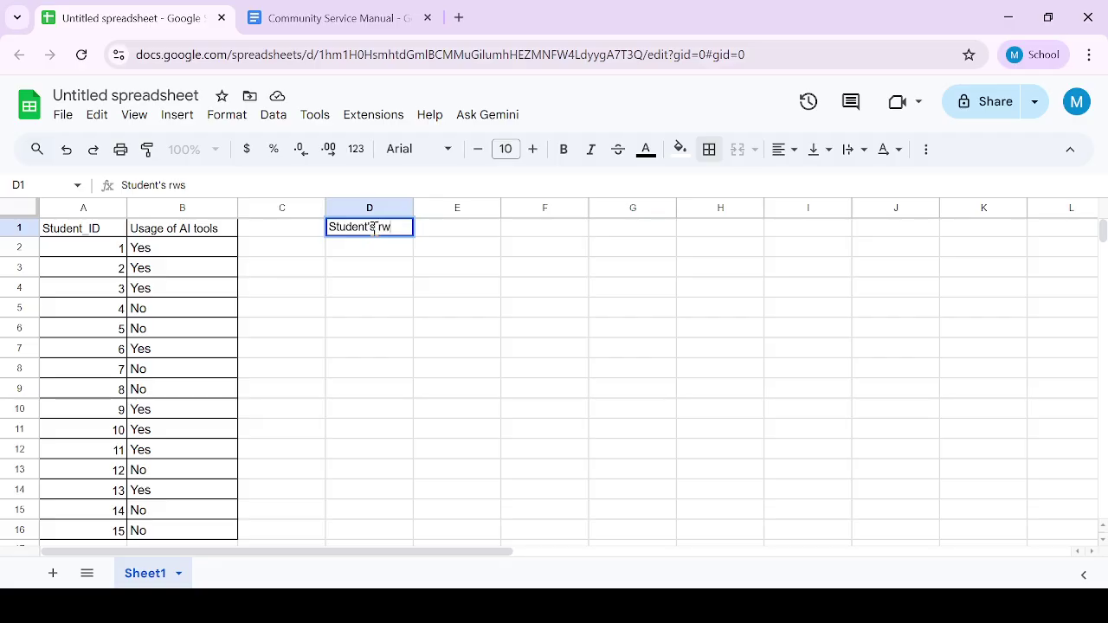
pyautogui.write('e')
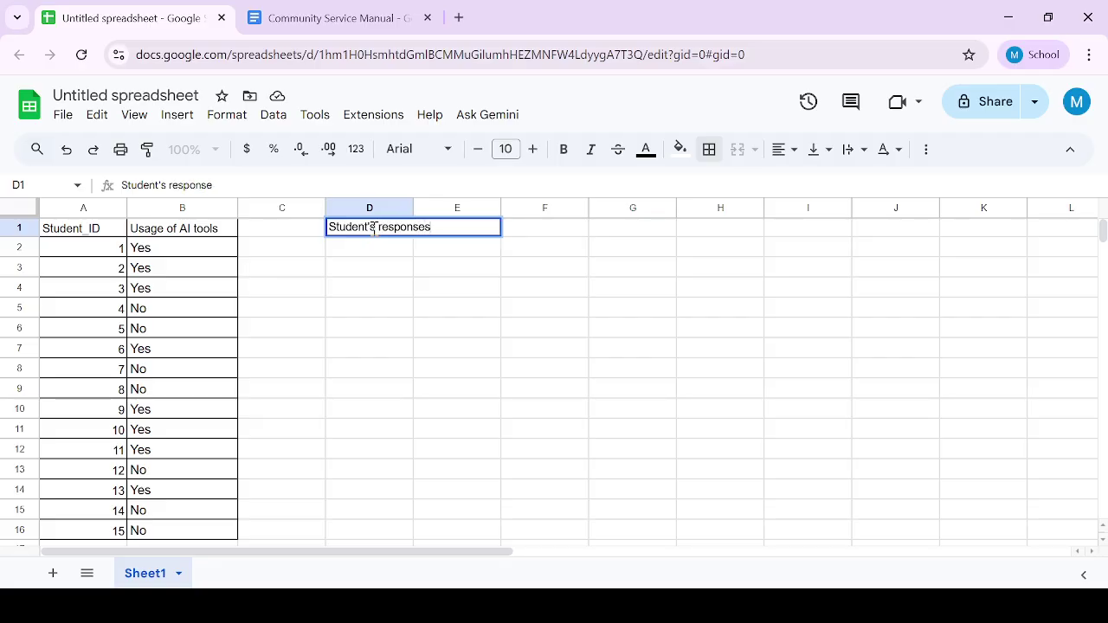
pyautogui.write('s')
pyautogui.press('Tab')
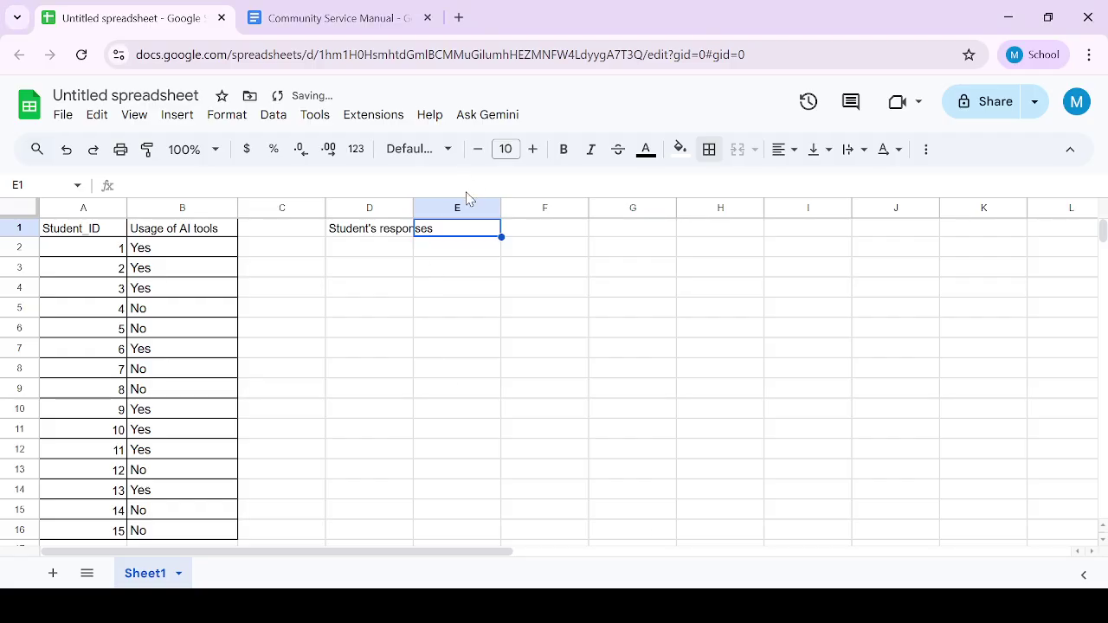
# Enter the header "Number of Students" in E1 and widen columns D and E to fit their headers
pyautogui.doubleClick(468, 232)
pyautogui.write('Num')
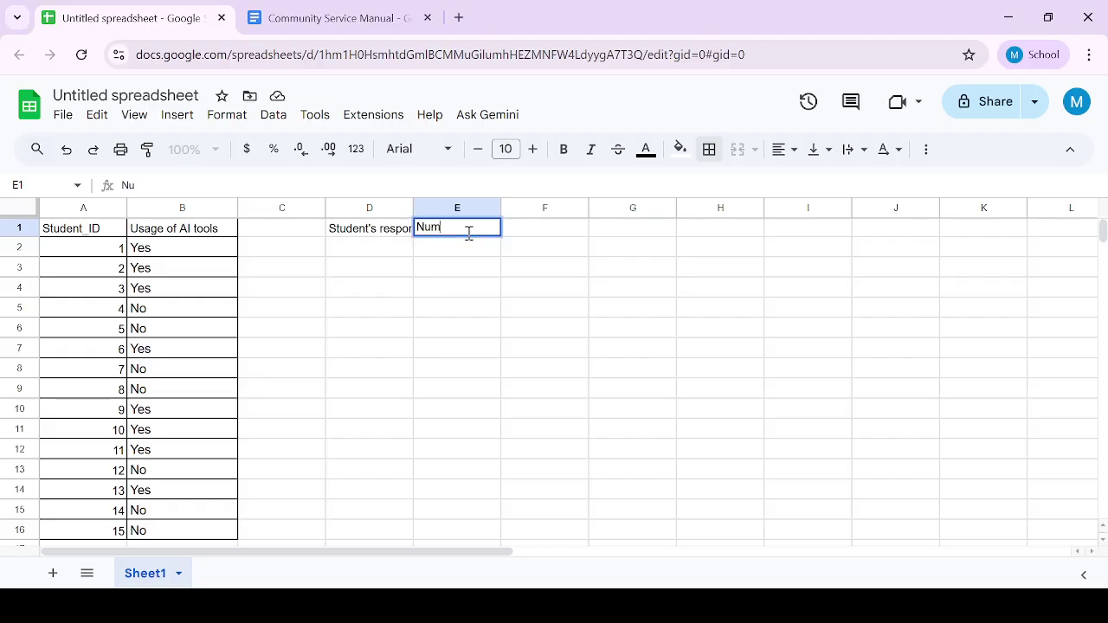
pyautogui.write('ber of Students')
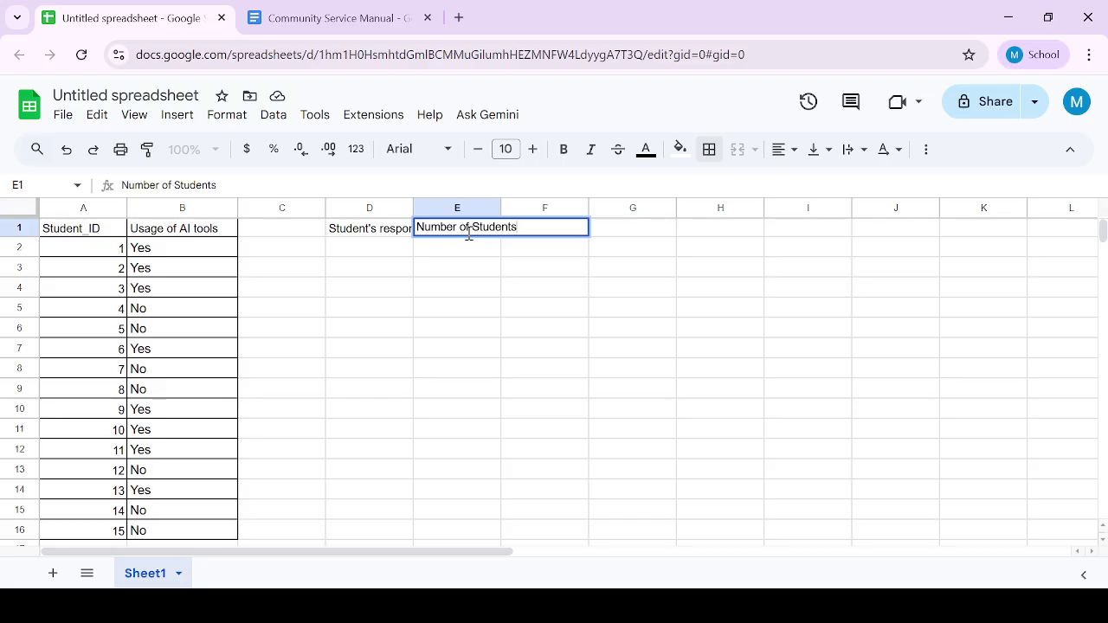
pyautogui.moveTo(500, 208); pyautogui.dragTo(549, 208)
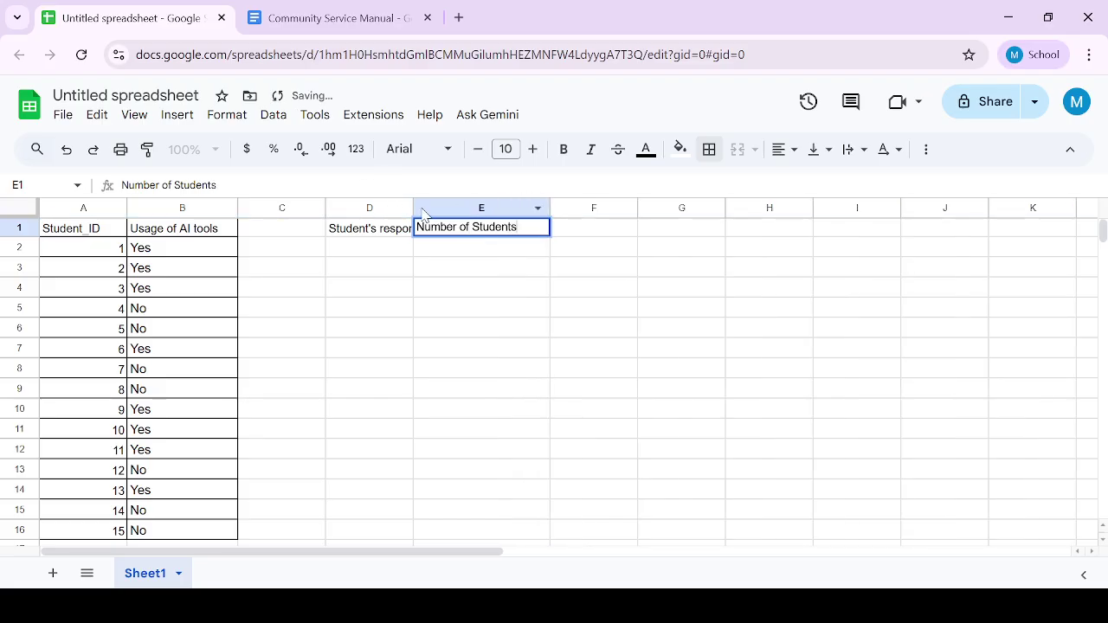
pyautogui.moveTo(414, 207); pyautogui.dragTo(441, 207)
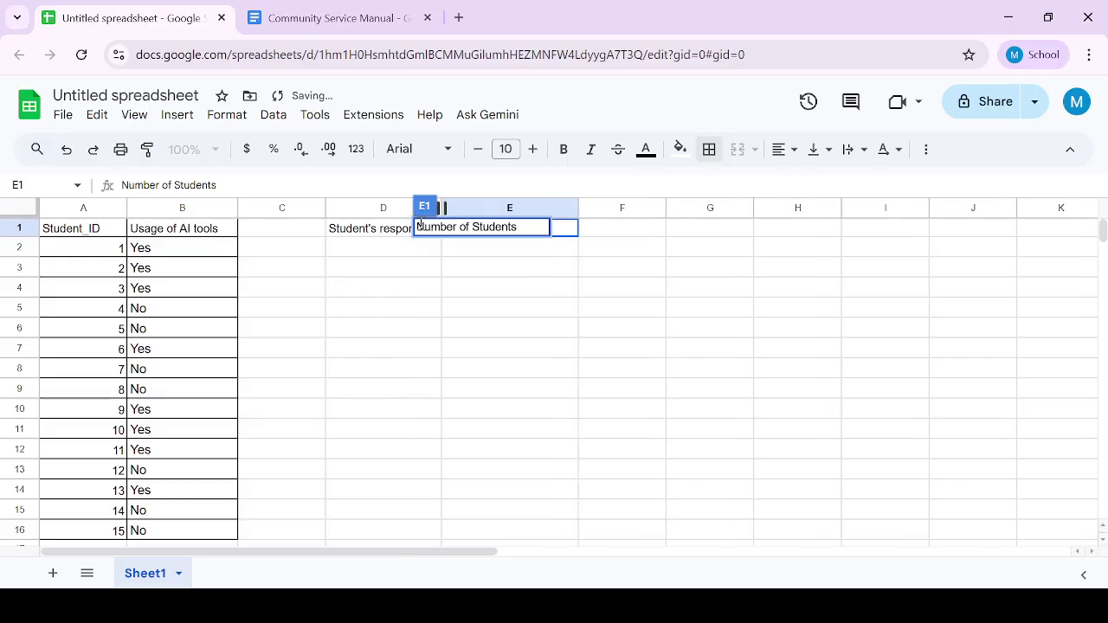
# List the response categories "Yes" in D2 and "No" in D3
pyautogui.click(407, 246)
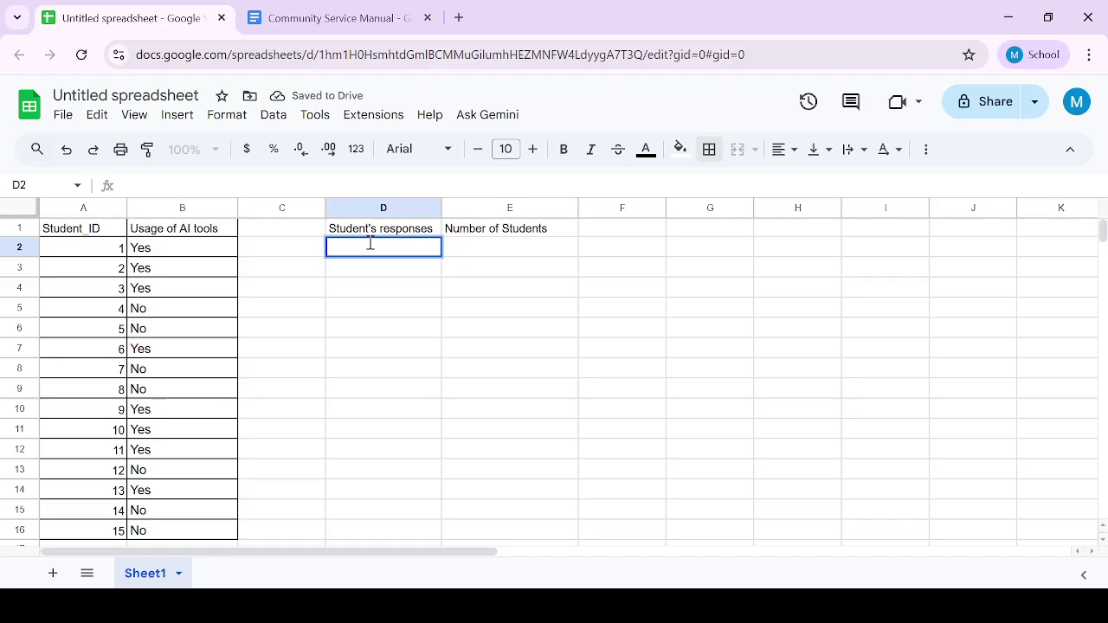
pyautogui.write('Ywa')
pyautogui.press('BackSpace')
pyautogui.press('BackSpace')
pyautogui.write('es')
pyautogui.press('Return')
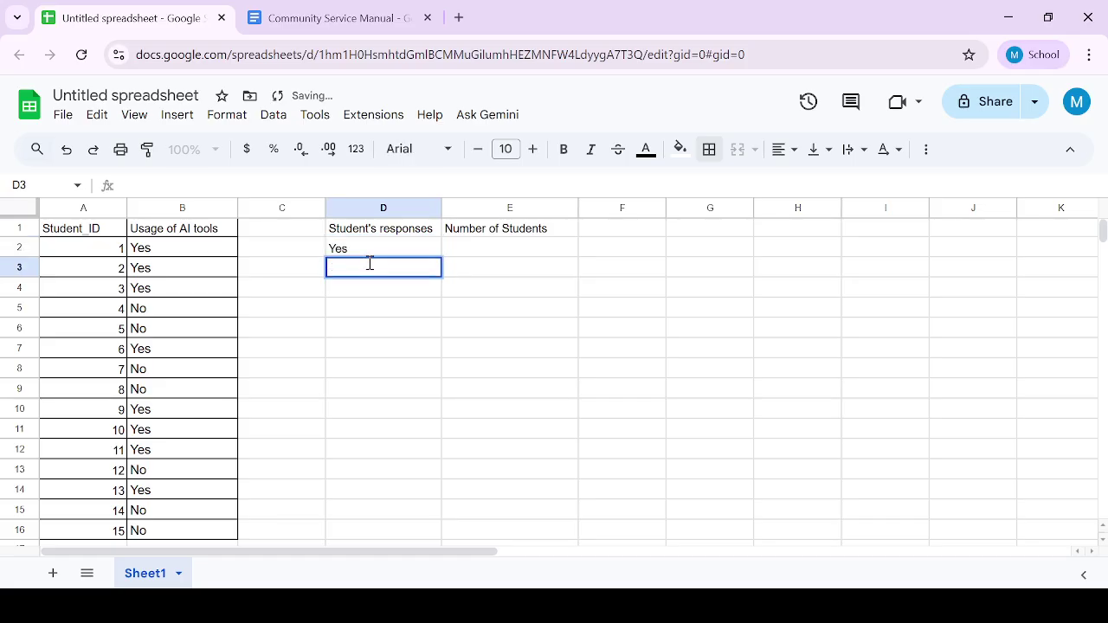
pyautogui.write('N')
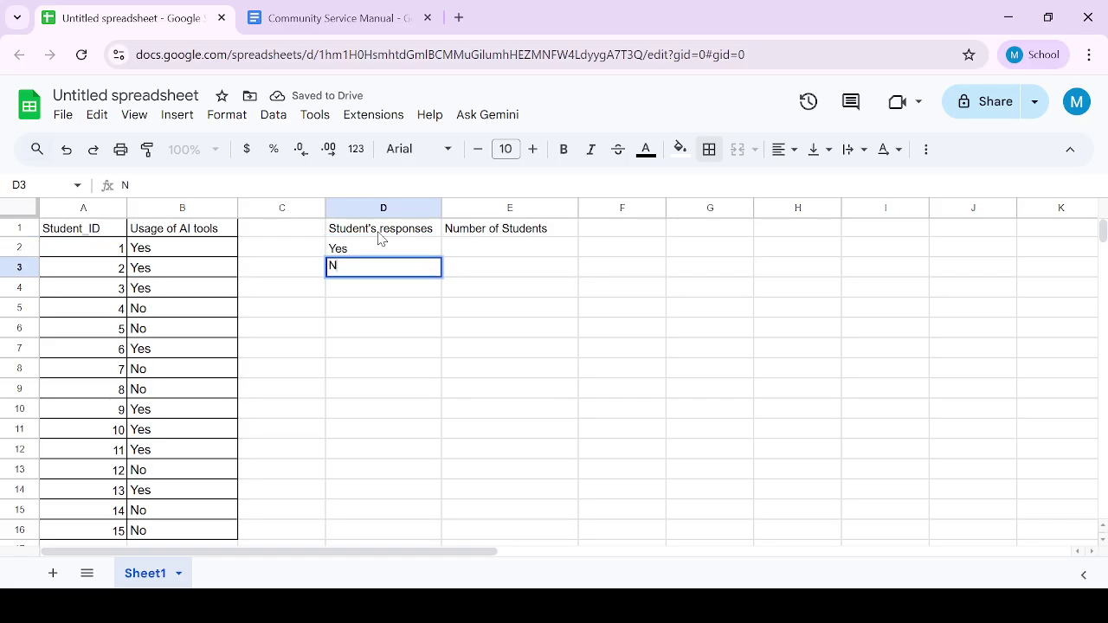
pyautogui.write('Oo')
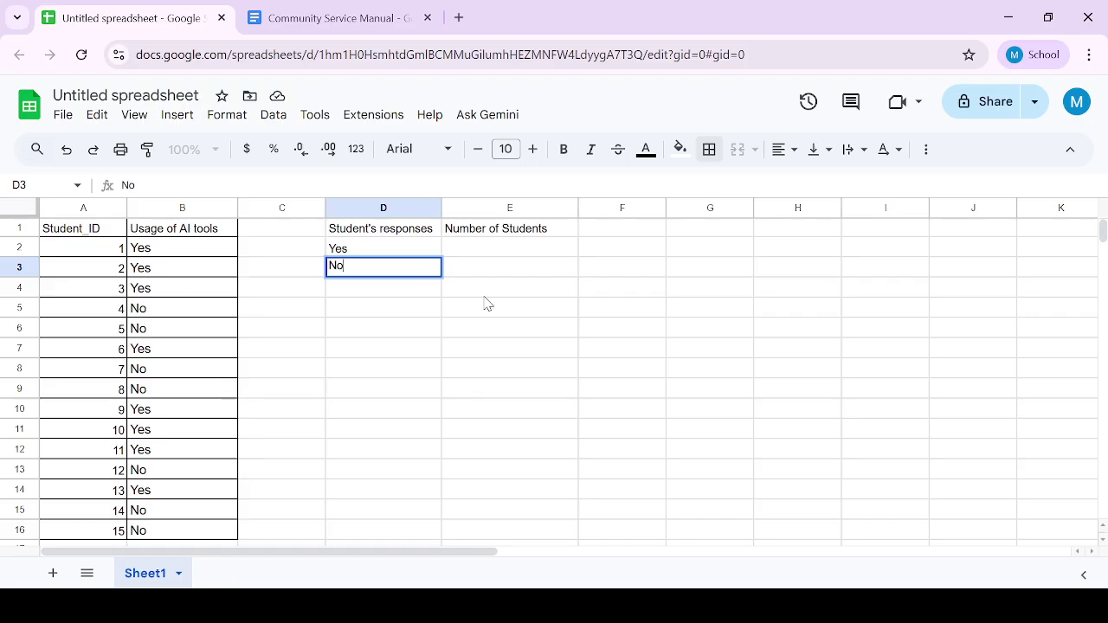
# Enter =COUNTIF(B2:B16,"Yes") in E2 to count the Yes responses, and dismiss the autofill suggestion for E3
pyautogui.doubleClick(494, 248)
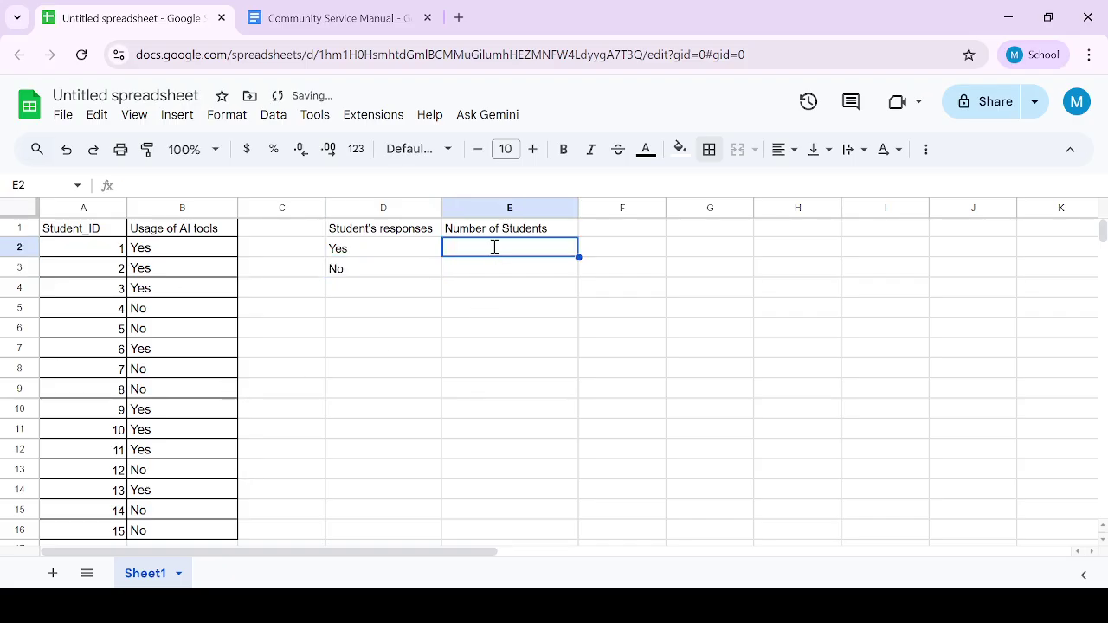
pyautogui.write('=Countif')
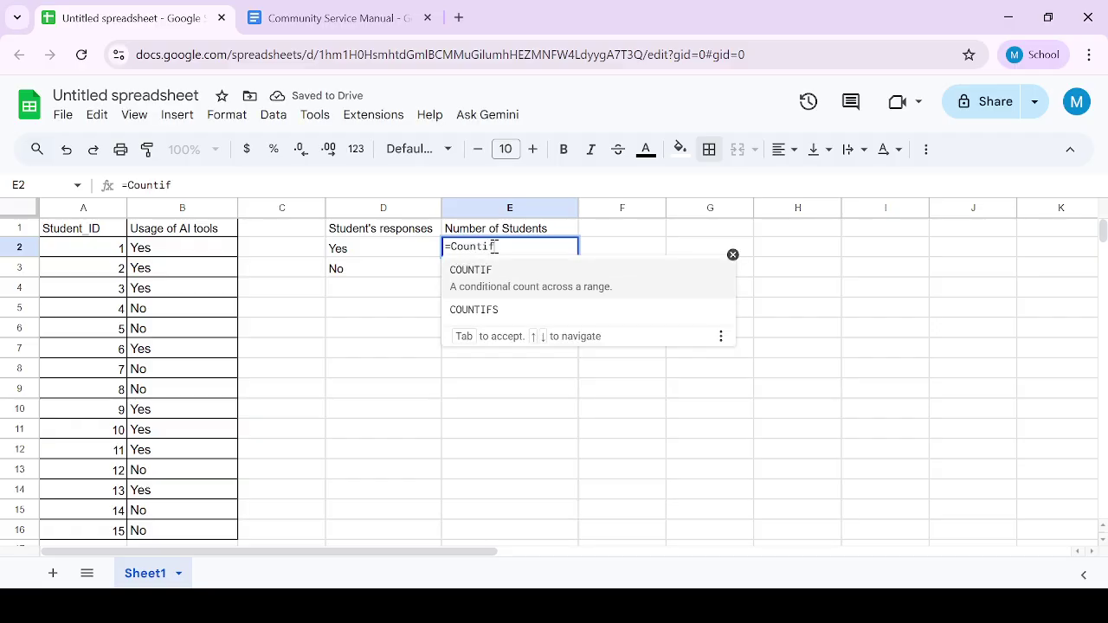
pyautogui.press('Tab')
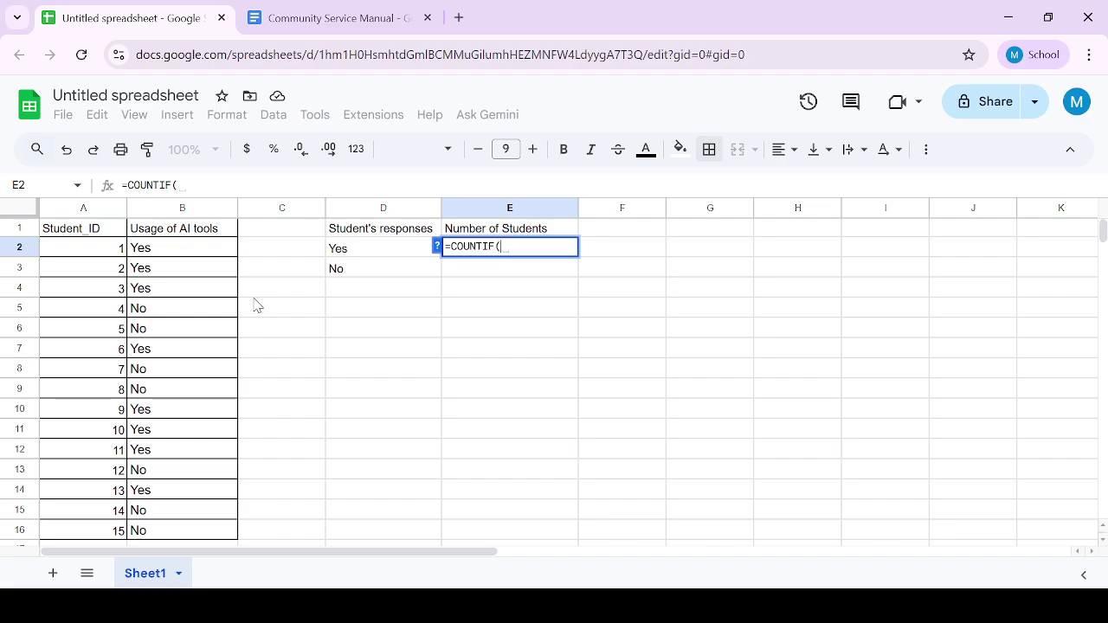
pyautogui.write('B6')
pyautogui.press('BackSpace')
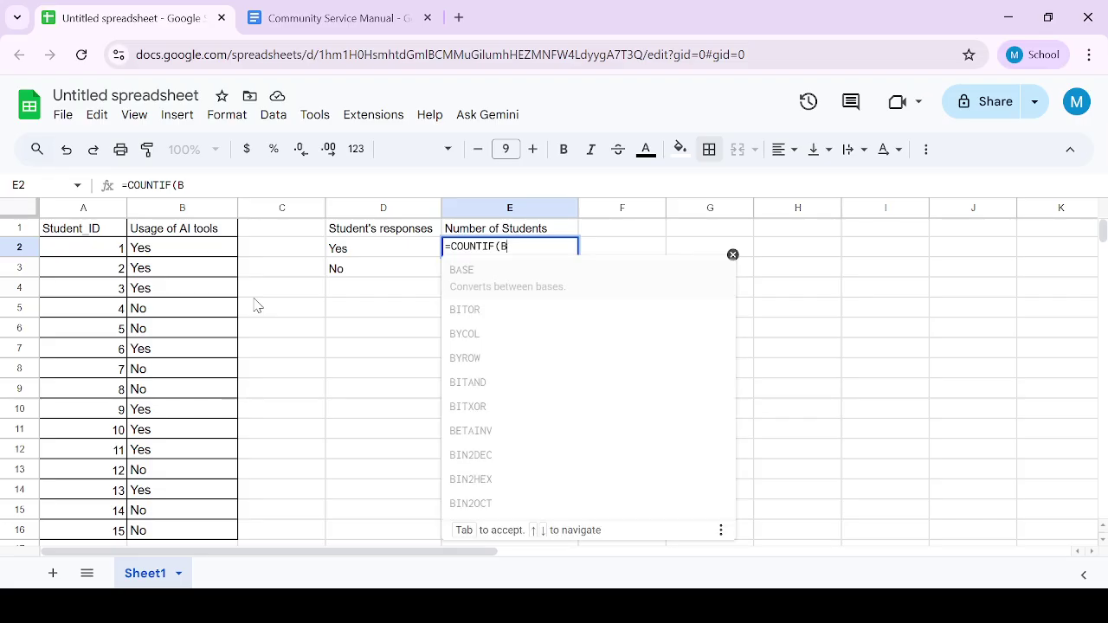
pyautogui.write('2:B')
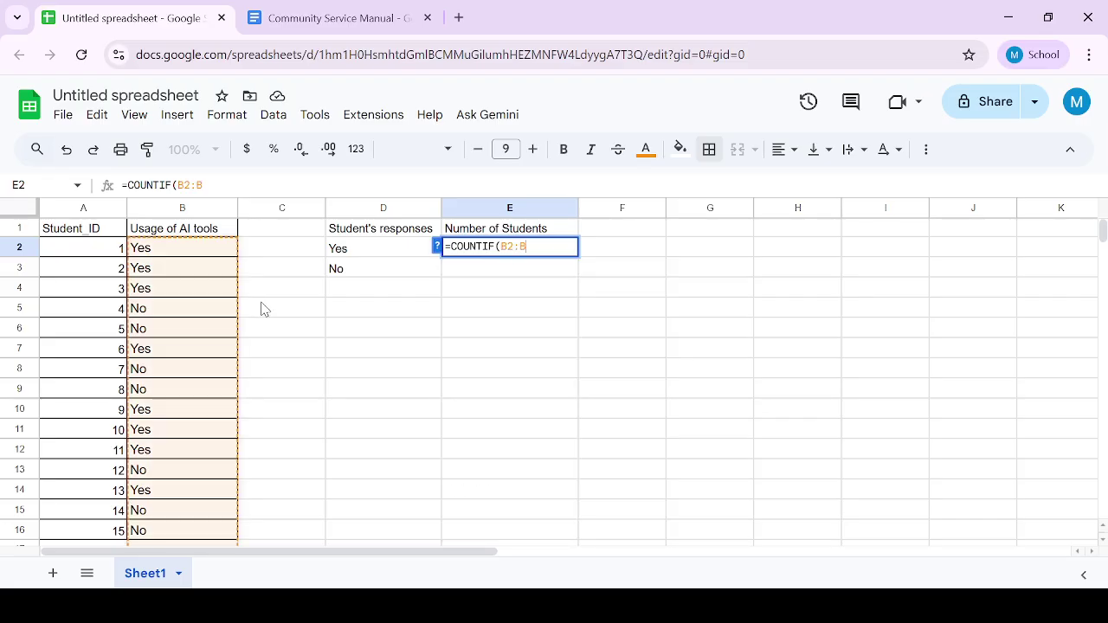
pyautogui.write('16,""Ye')
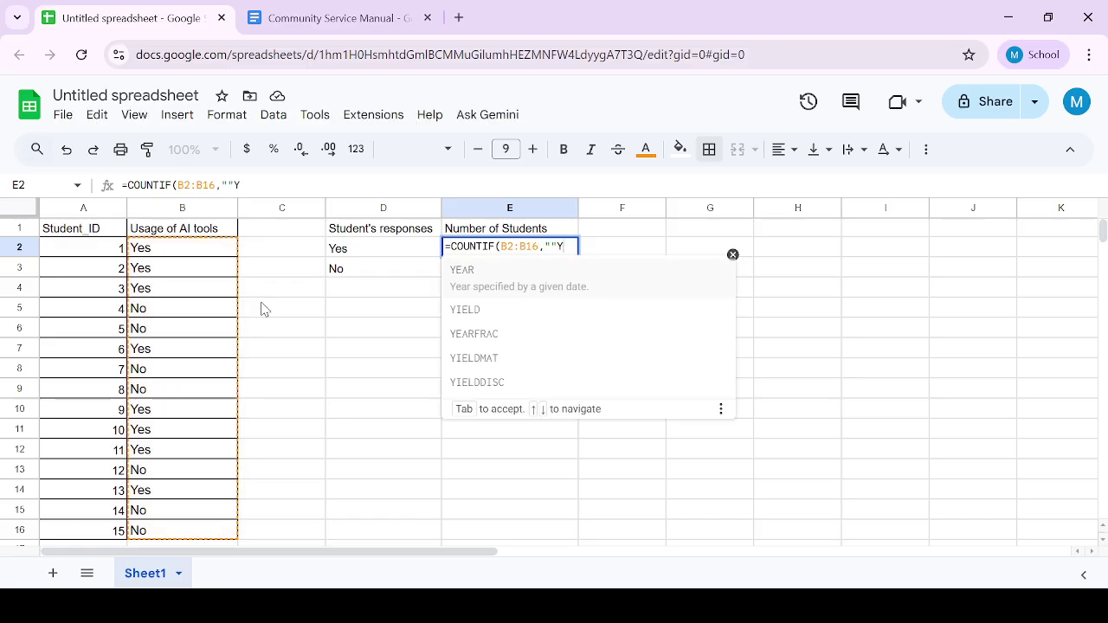
pyautogui.press('BackSpace')
pyautogui.press('BackSpace')
pyautogui.press('BackSpace')
pyautogui.write('Y')
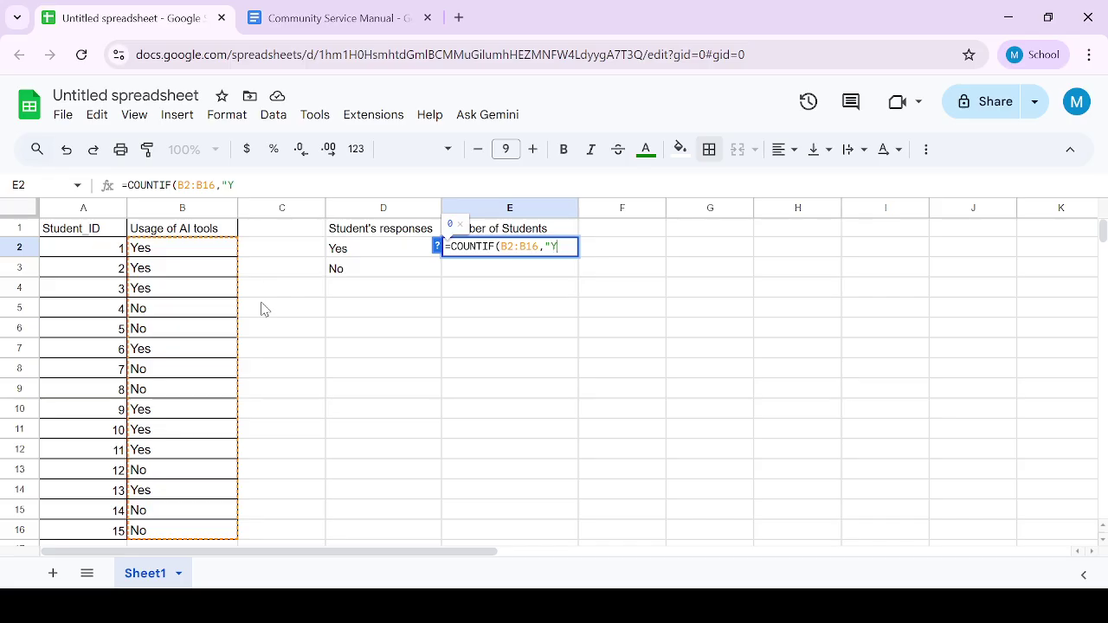
pyautogui.write('w')
pyautogui.press('BackSpace')
pyautogui.write('es")')
pyautogui.press('Return')
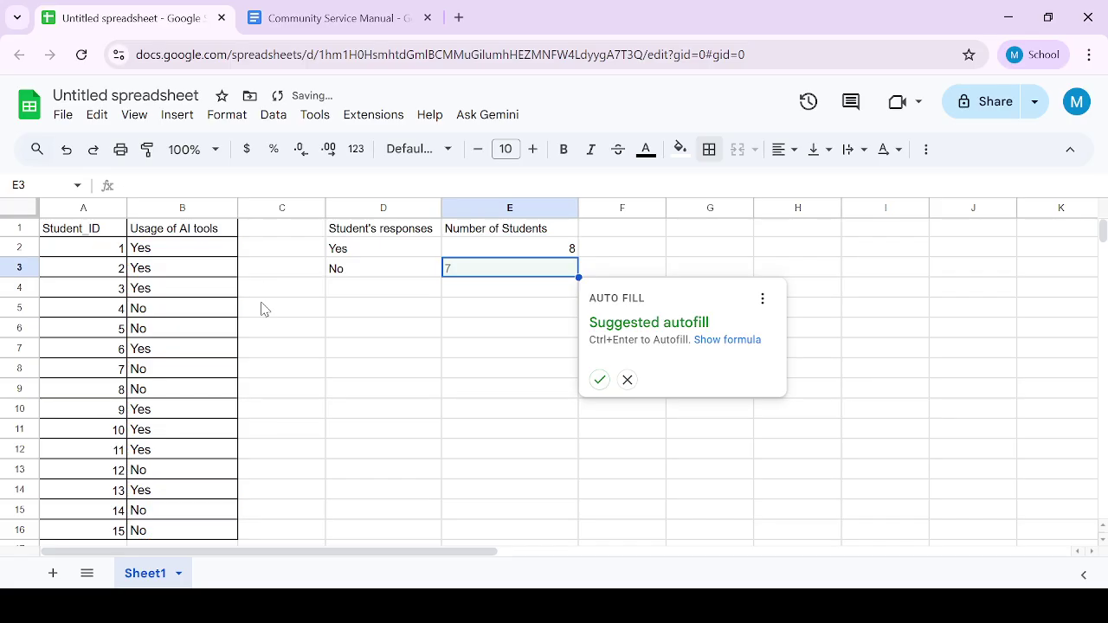
pyautogui.click(627, 380)
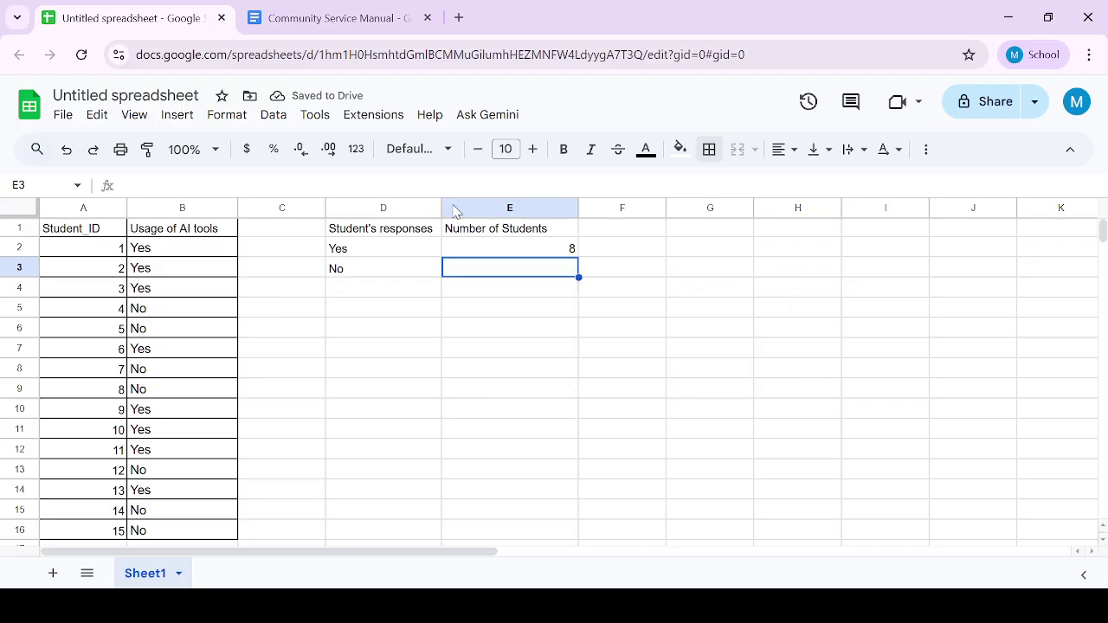
# Enter =COUNTIF(B2:B16,"No") in E3 to count the No responses
pyautogui.doubleClick(484, 269)
pyautogui.write('=')
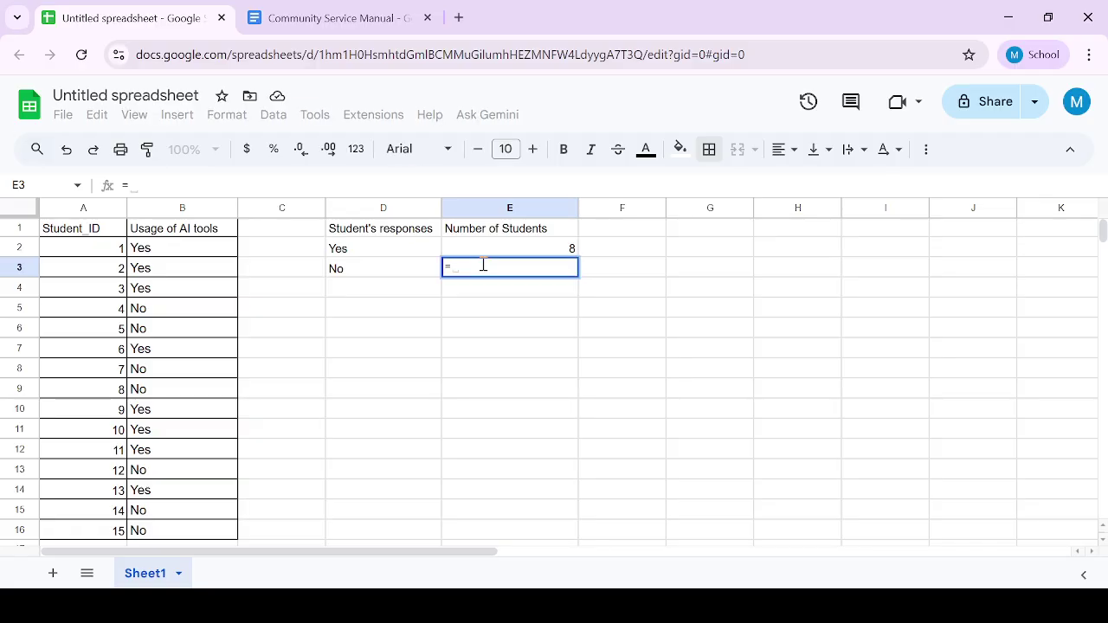
pyautogui.write('Coun')
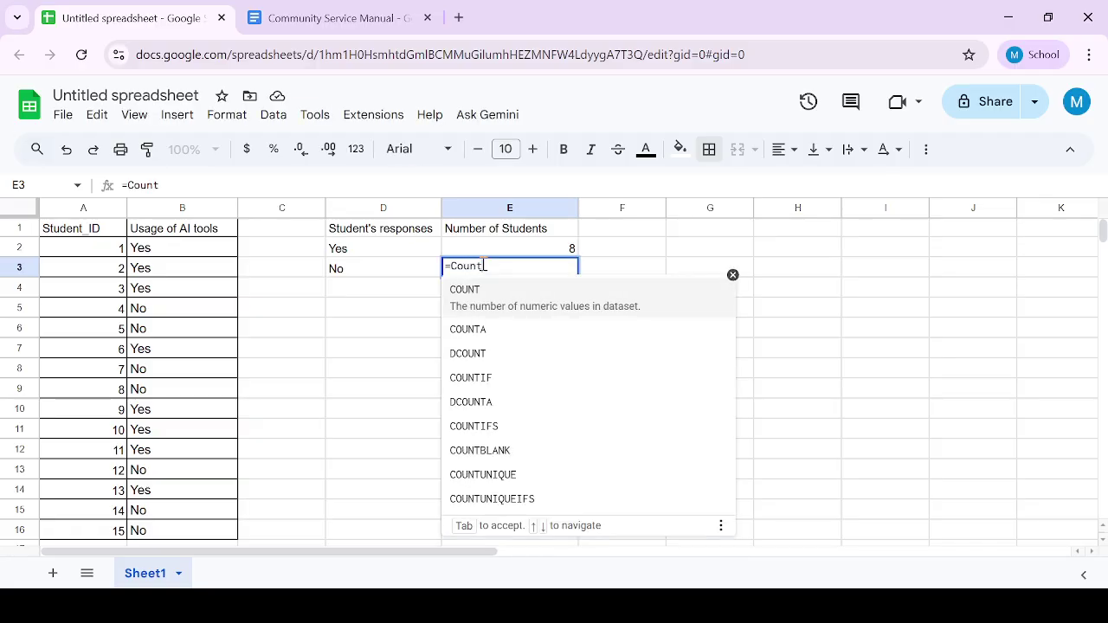
pyautogui.write('t')
pyautogui.press('Down')
pyautogui.press('Down')
pyautogui.press('Down')
pyautogui.press('Tab')
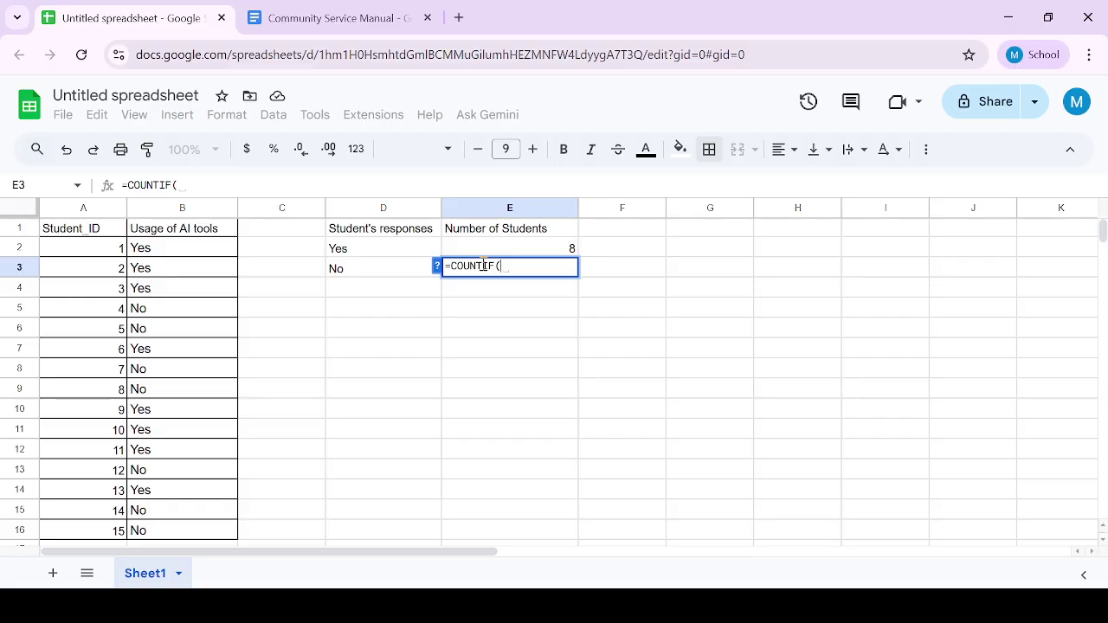
pyautogui.write('B2:B')
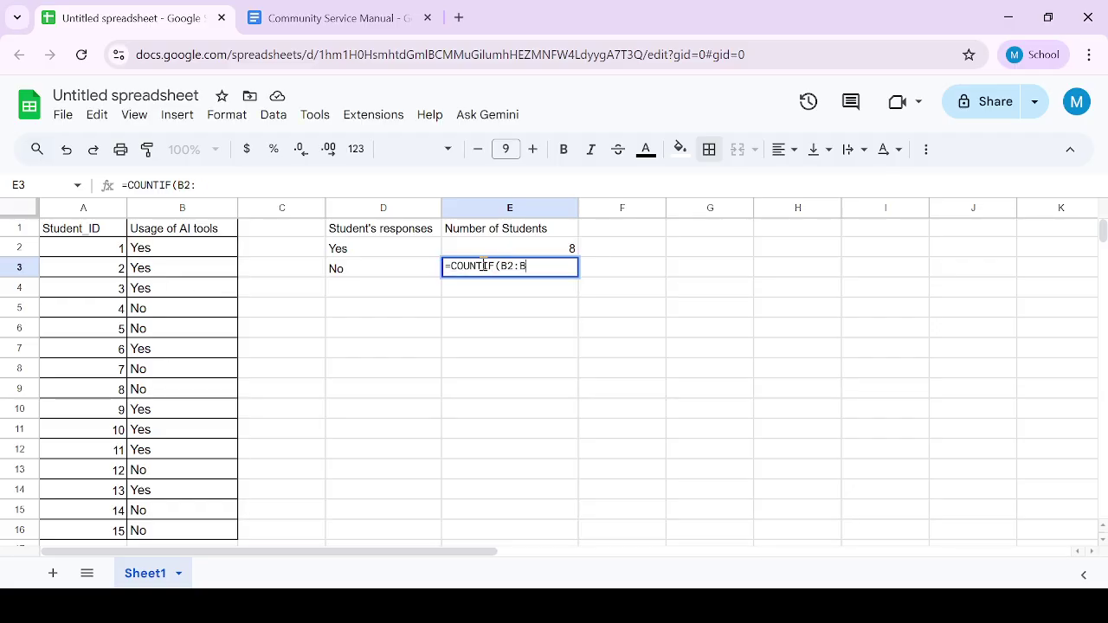
pyautogui.write('16')
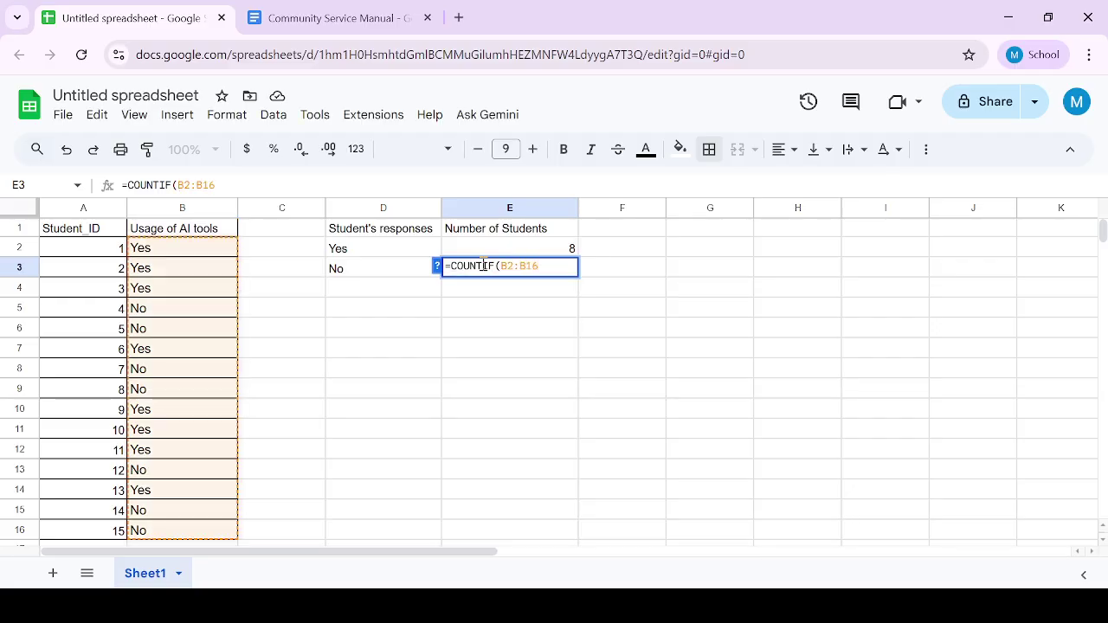
pyautogui.write(',"')
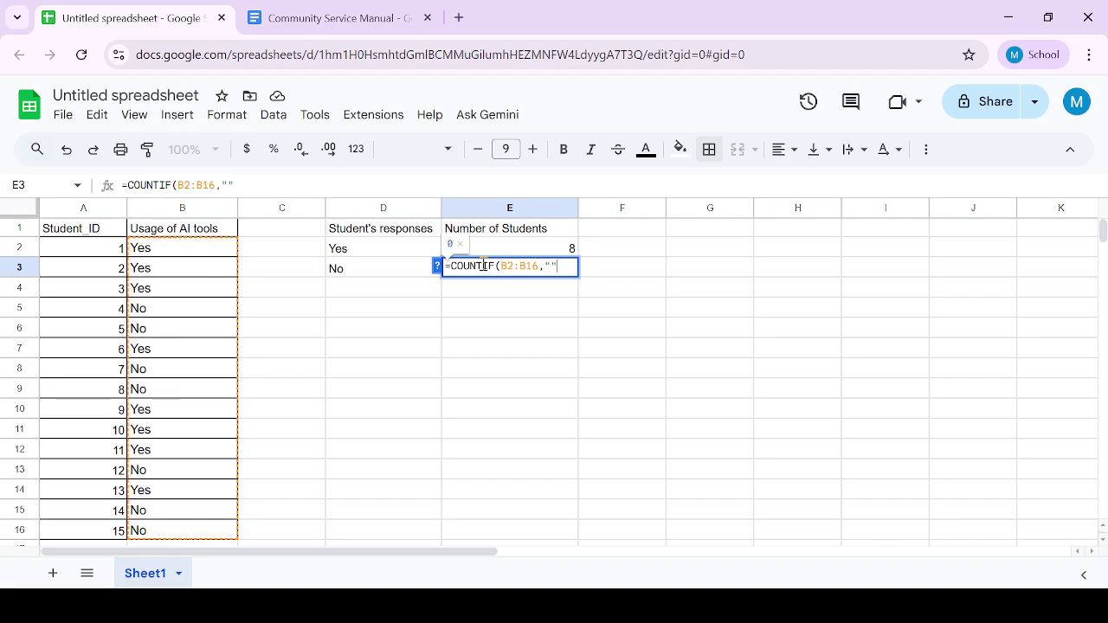
pyautogui.write('NO')
pyautogui.press('BackSpace')
pyautogui.press('BackSpace')
pyautogui.write('o')
pyautogui.write(')')
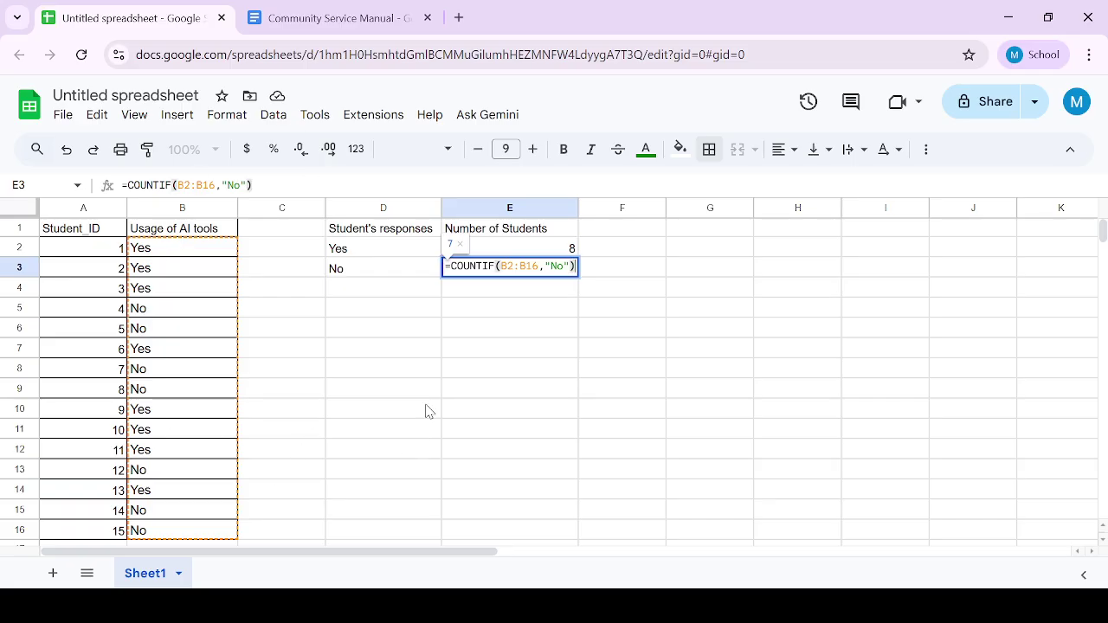
pyautogui.press('Return')
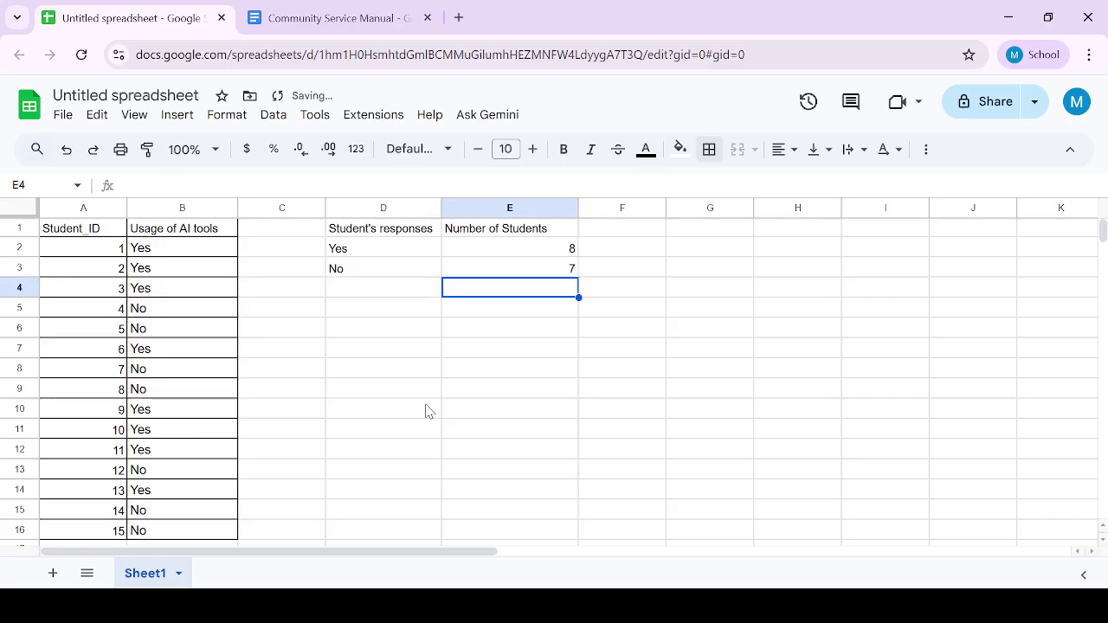
# Apply all borders to the summary table D1:E3
pyautogui.click(399, 230)
pyautogui.moveTo(531, 268); pyautogui.dragTo(536, 277)
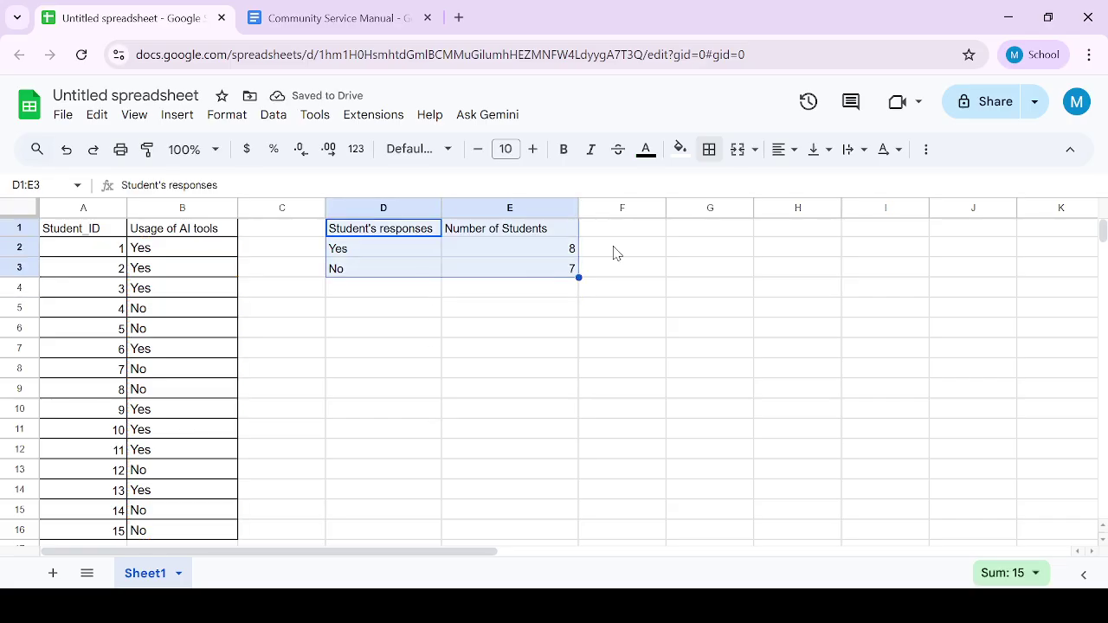
pyautogui.click(706, 154)
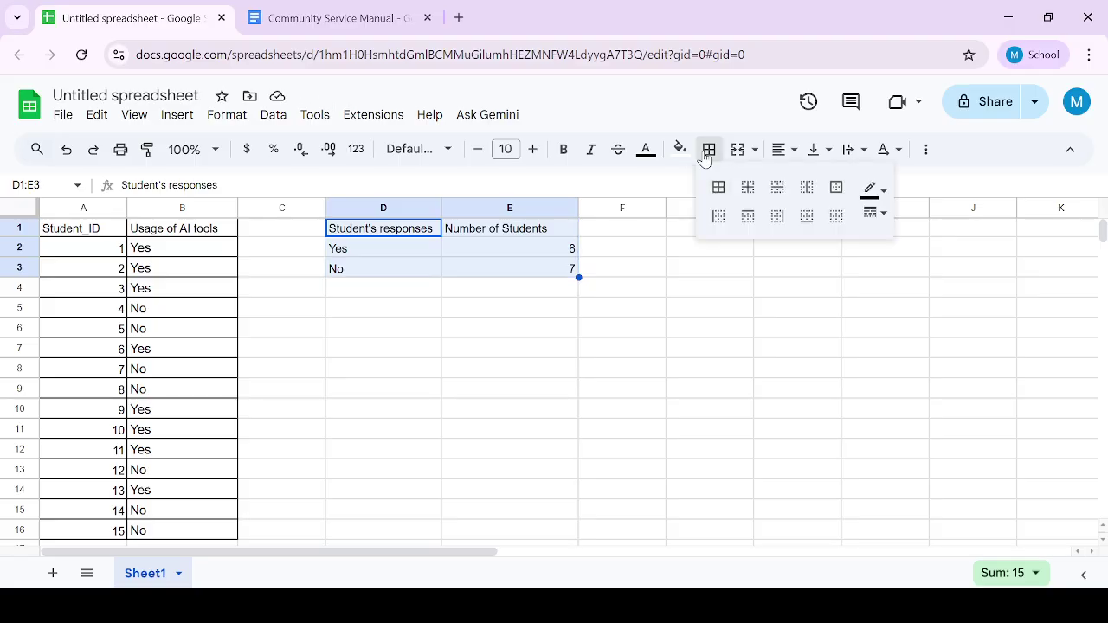
pyautogui.click(718, 191)
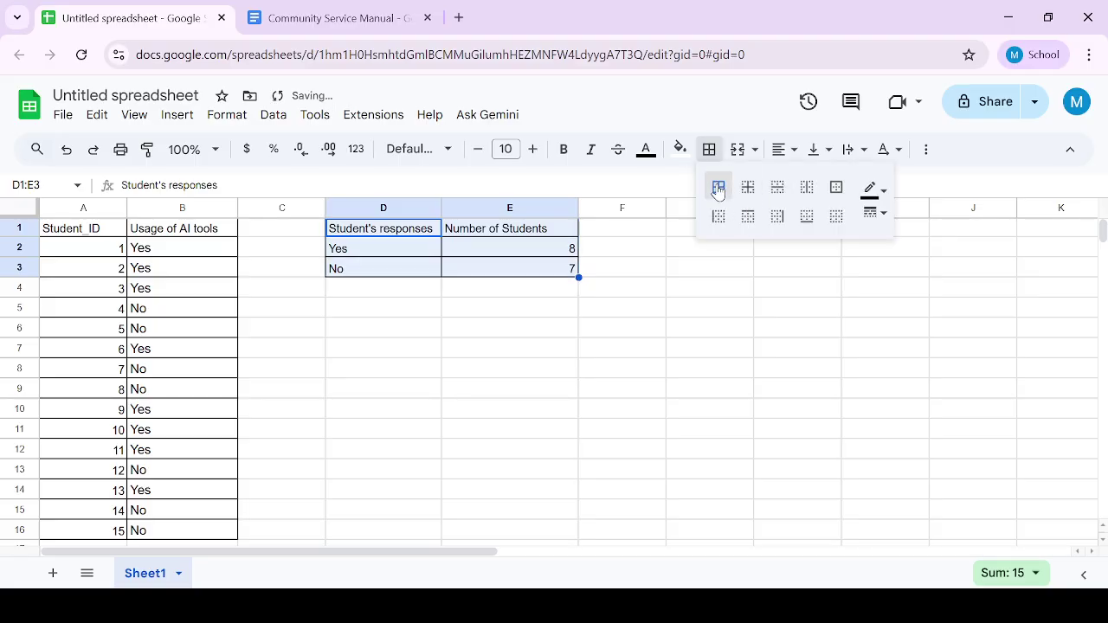
pyautogui.rightClick(572, 303)
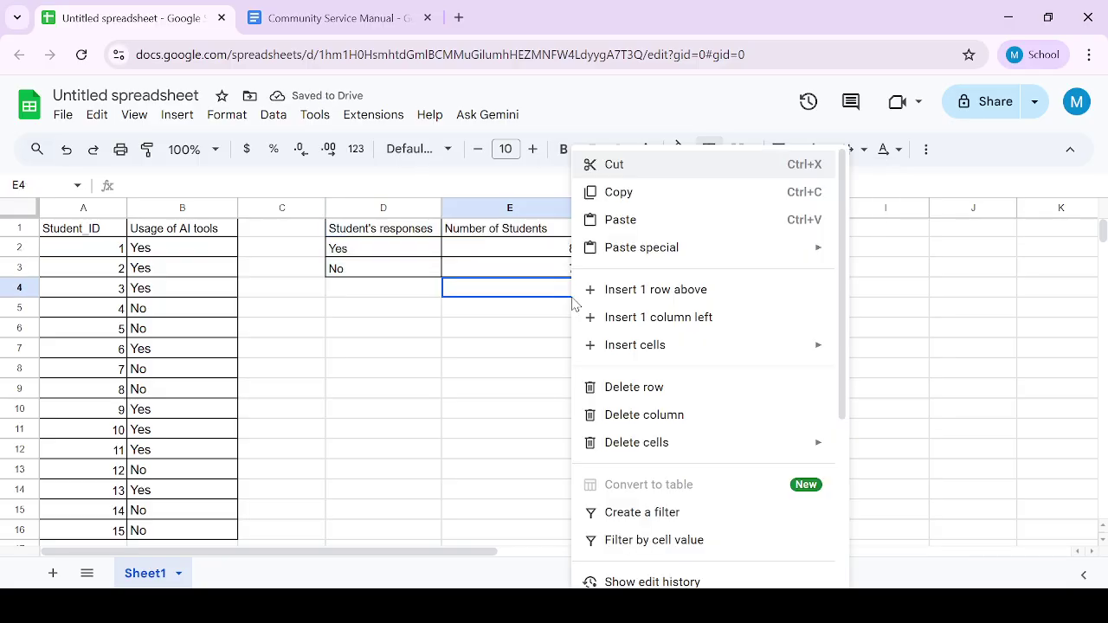
# Insert a column chart from the summary table D1:E3 and move it just below that table
pyautogui.click(415, 239)
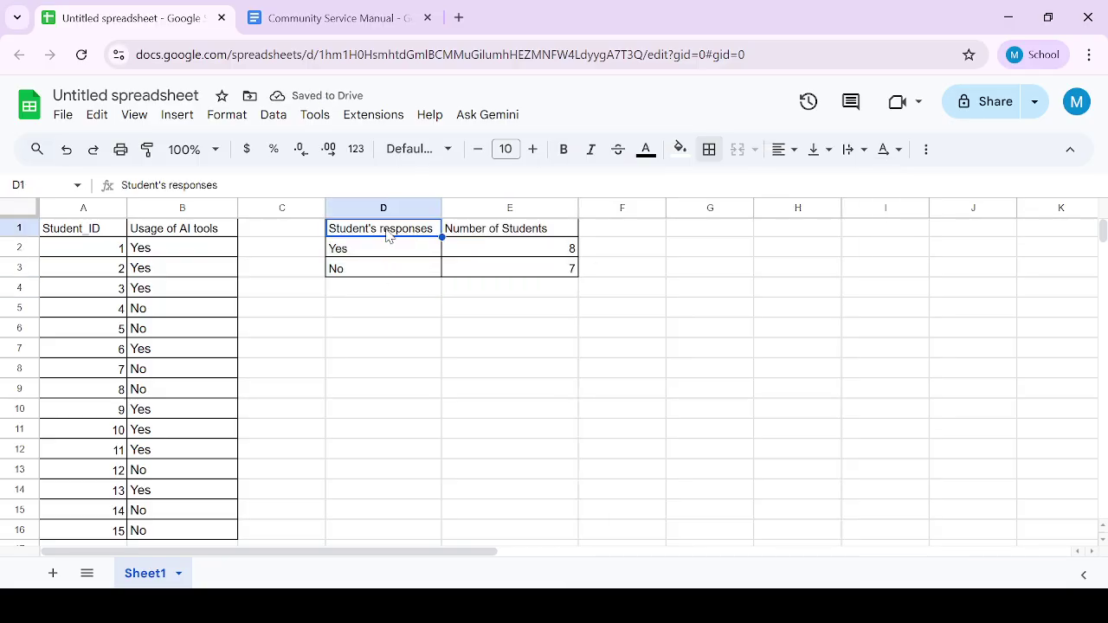
pyautogui.keyDown('shift'); pyautogui.click(493, 264); pyautogui.keyUp('shift')
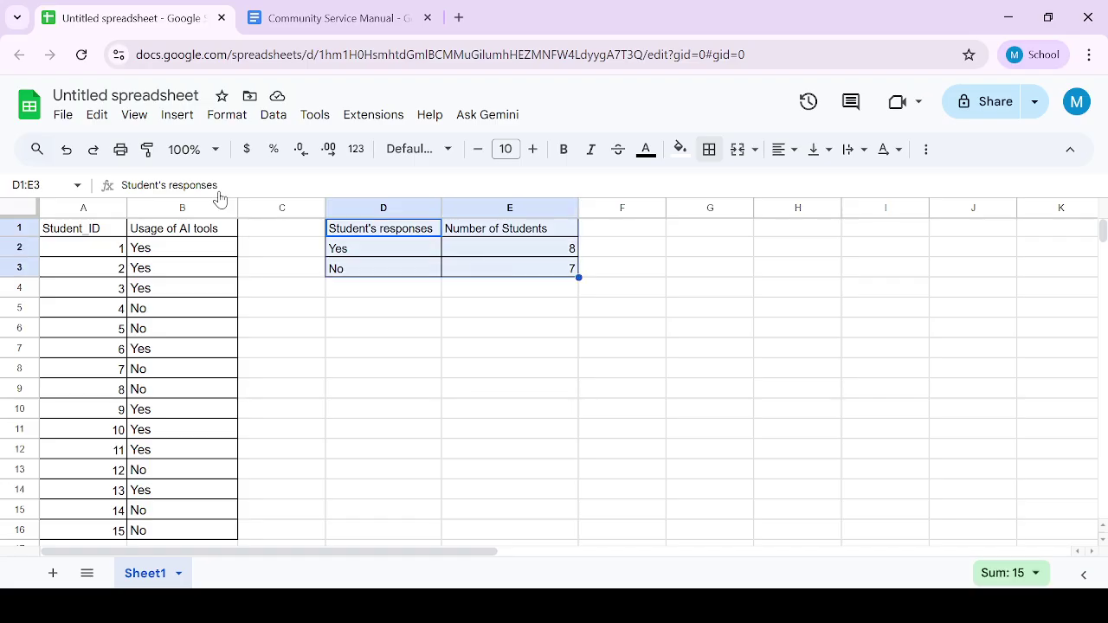
pyautogui.click(176, 116)
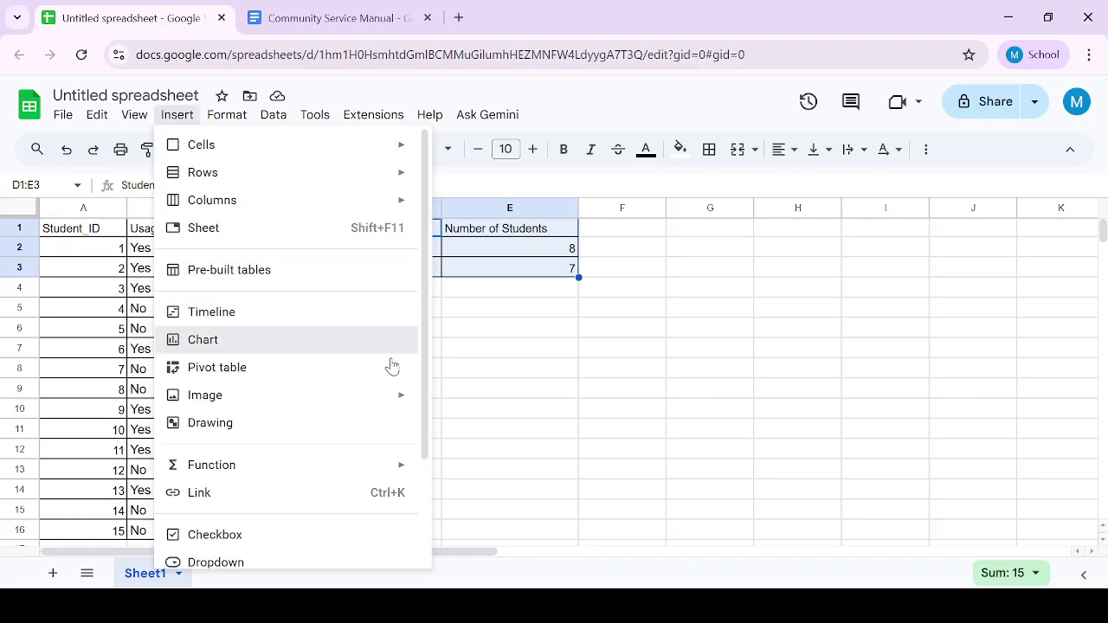
pyautogui.press('Escape')
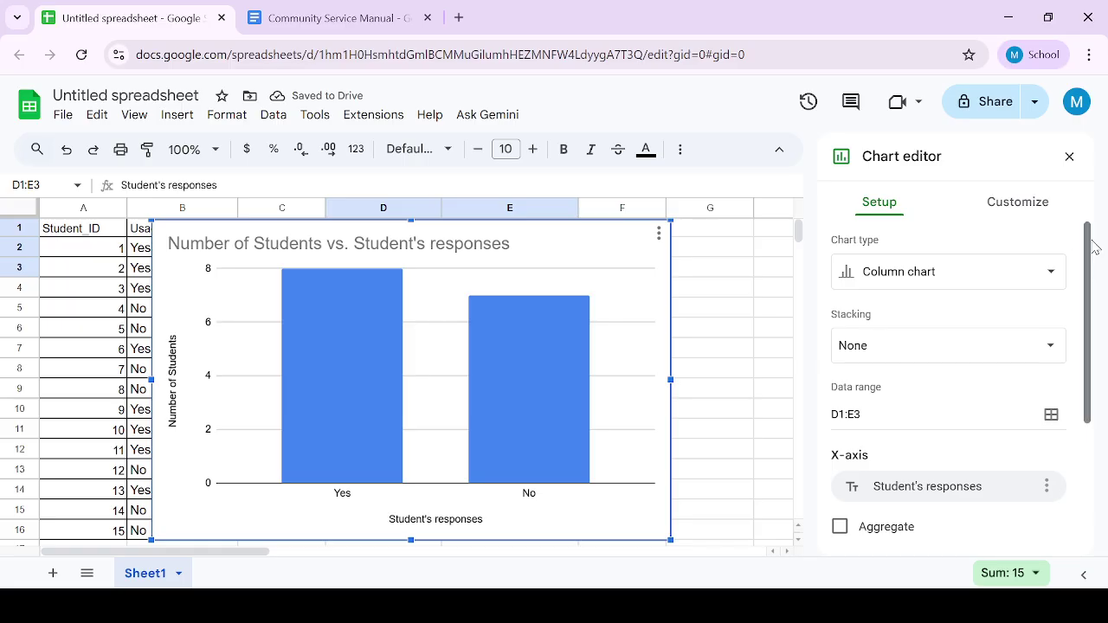
pyautogui.moveTo(1091, 240); pyautogui.dragTo(1093, 252)
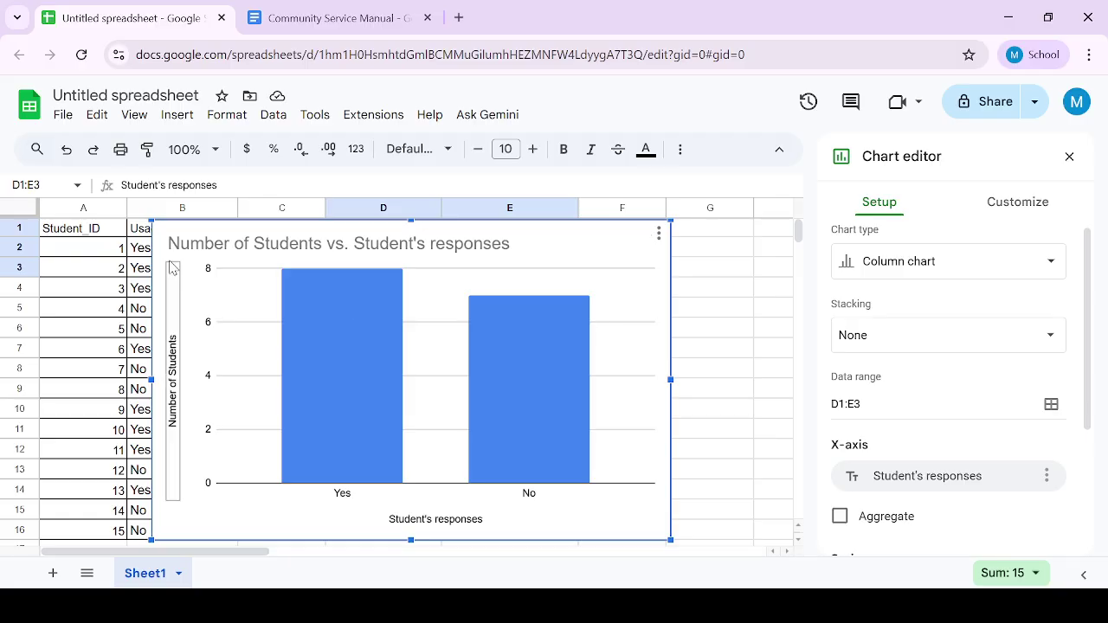
pyautogui.moveTo(196, 257); pyautogui.dragTo(366, 296)
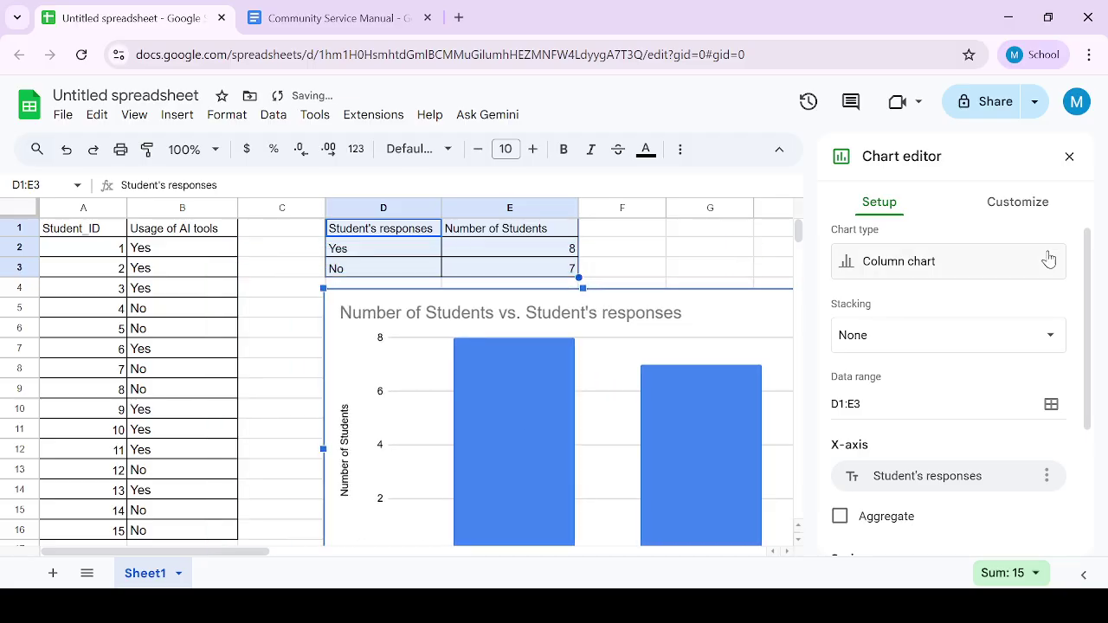
# Try the bar and combo chart types on the chart and set it back to a column chart
pyautogui.moveTo(1090, 251); pyautogui.dragTo(1091, 263)
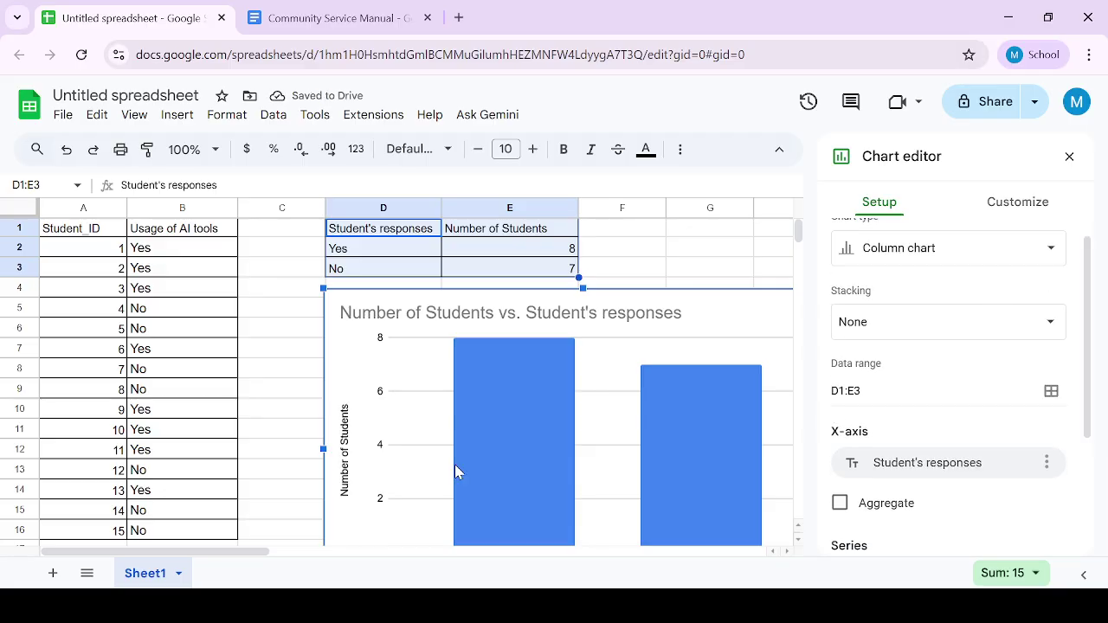
pyautogui.click(1011, 252)
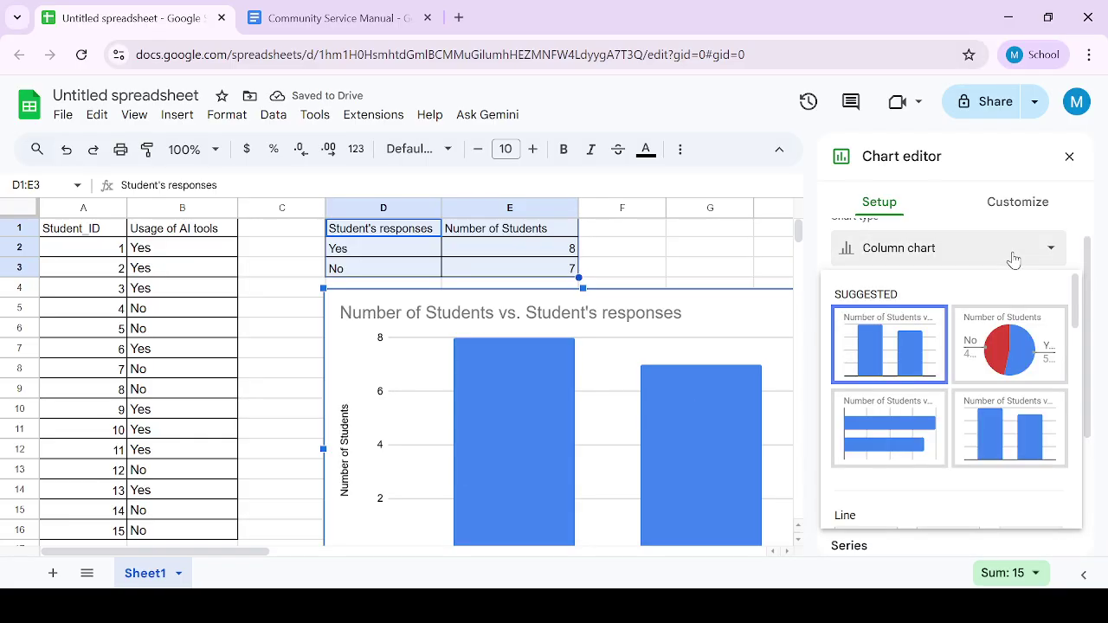
pyautogui.click(921, 437)
pyautogui.click(960, 253)
pyautogui.click(1011, 433)
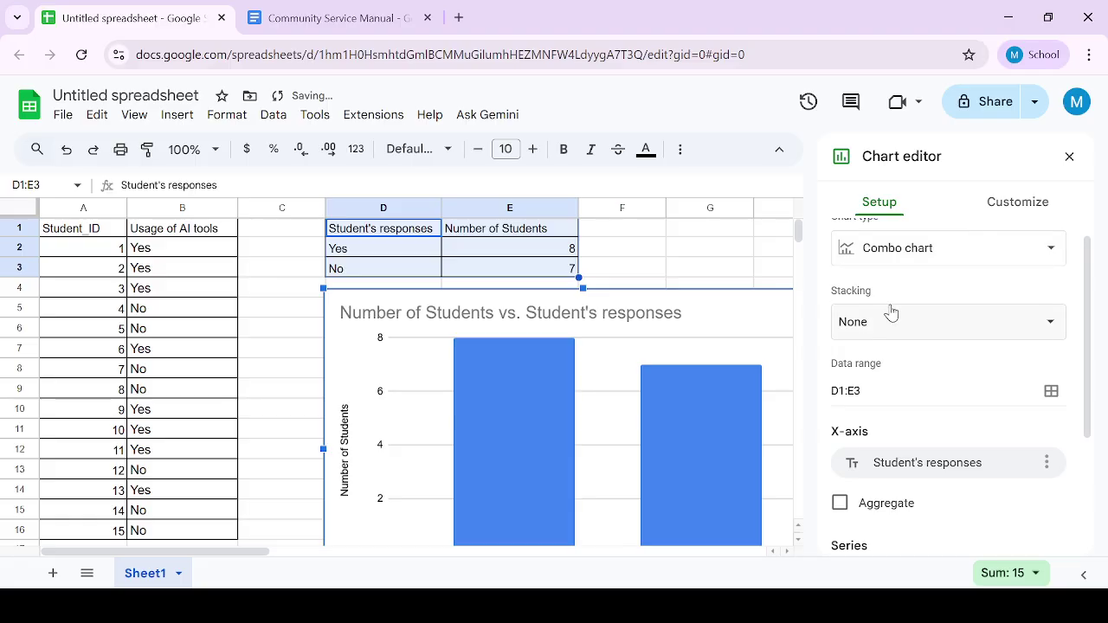
pyautogui.click(909, 248)
pyautogui.click(903, 346)
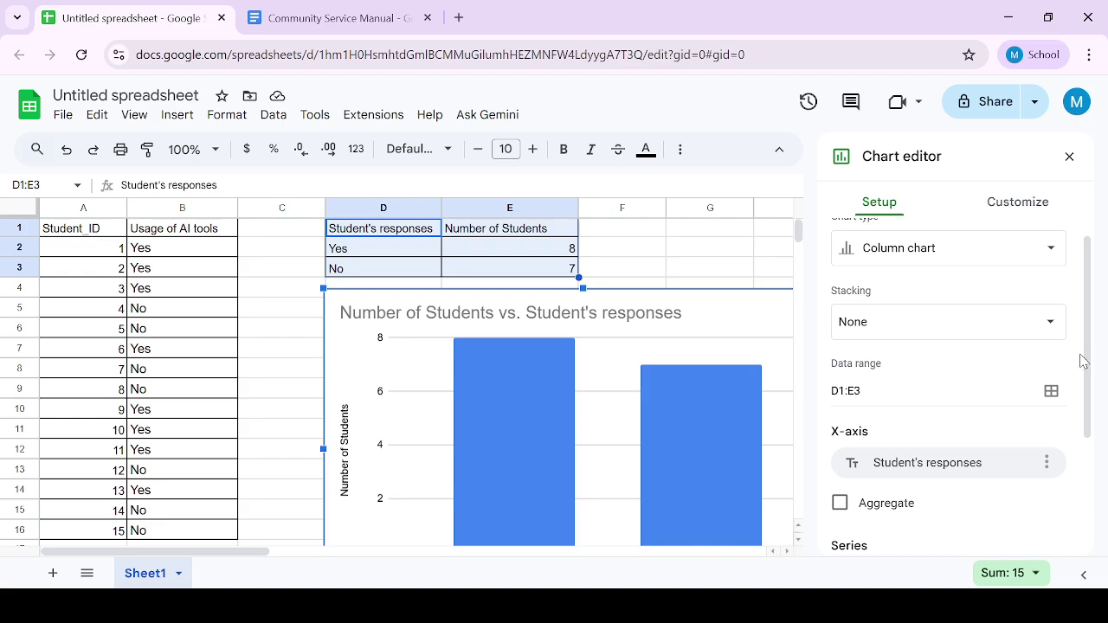
# Turn on the 3D and Compare mode options in the column chart's style settings, leaving Maximize off
pyautogui.moveTo(1086, 361); pyautogui.dragTo(1088, 476)
pyautogui.scroll(3, 1073, 389)
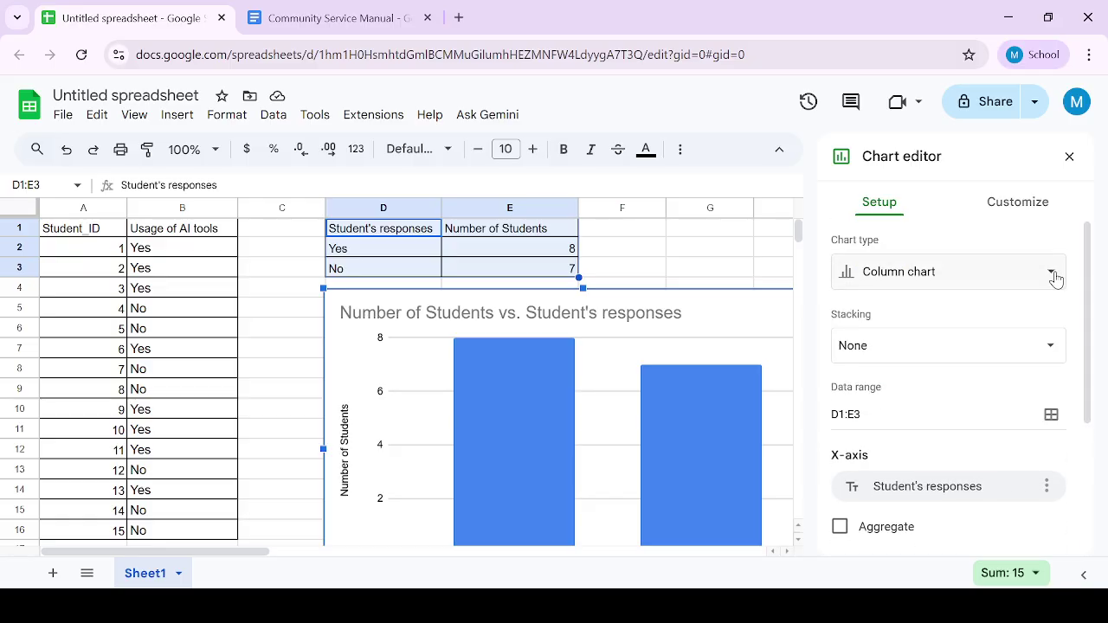
pyautogui.click(1039, 208)
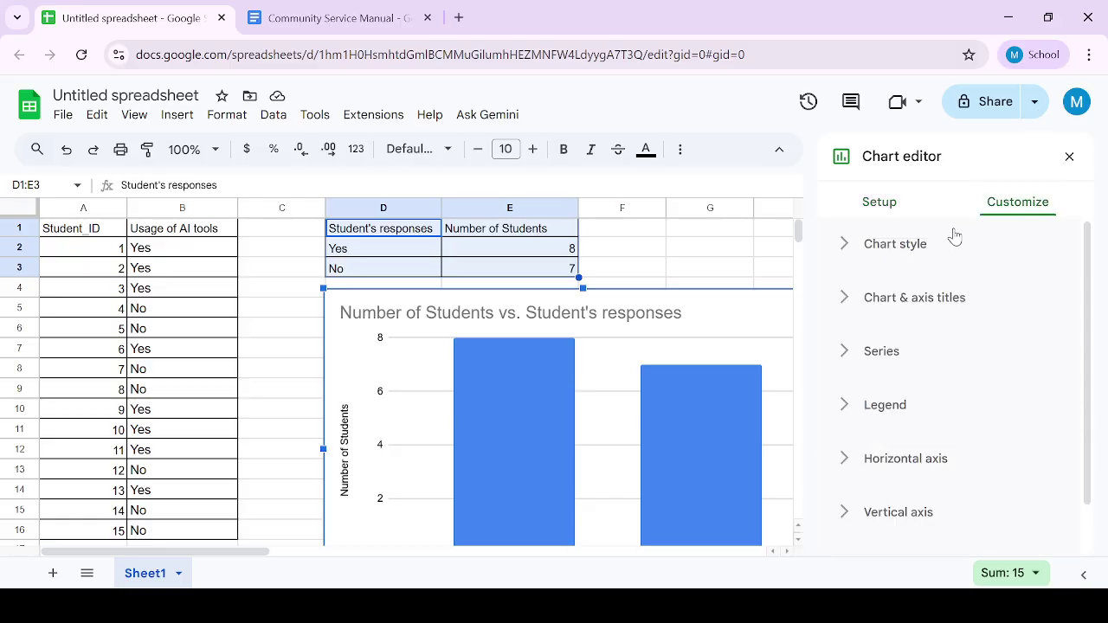
pyautogui.click(869, 247)
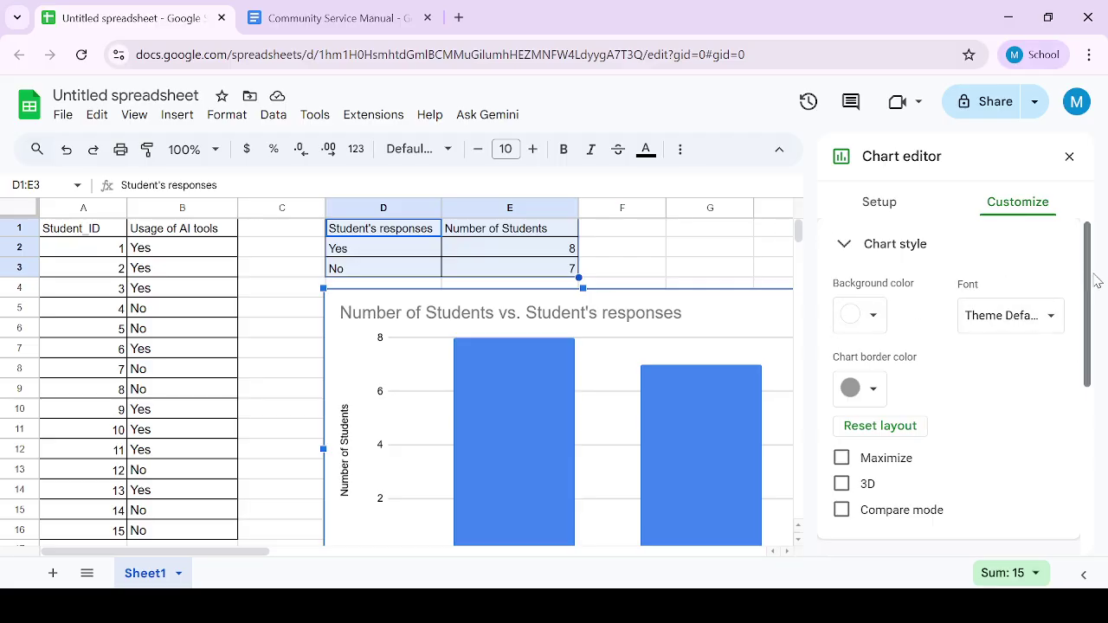
pyautogui.scroll(-1, 1084, 284)
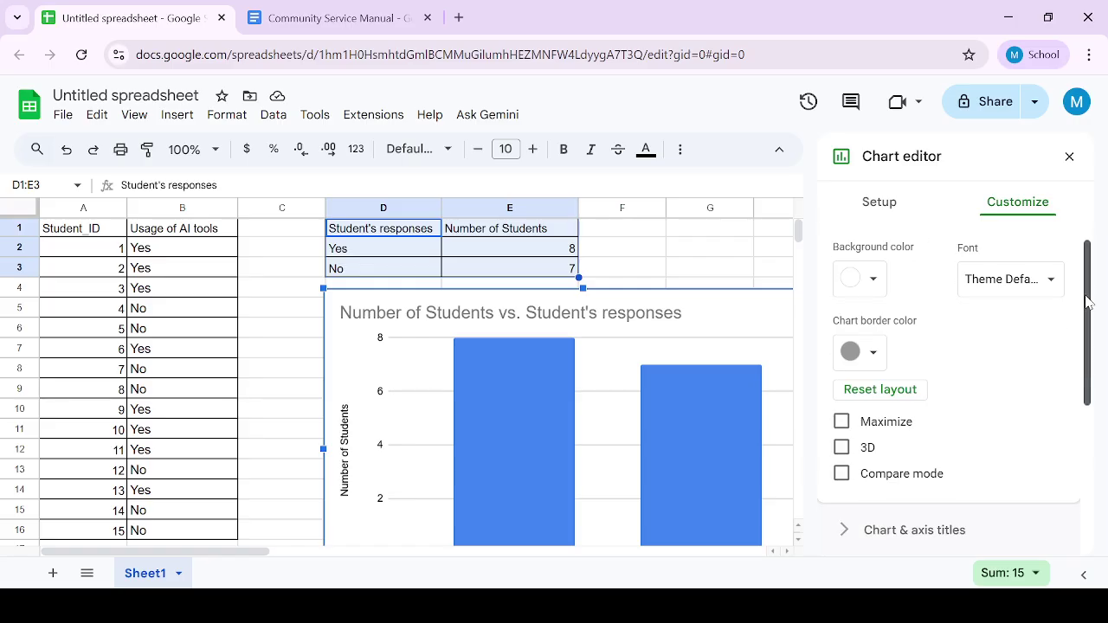
pyautogui.click(841, 422)
pyautogui.click(841, 423)
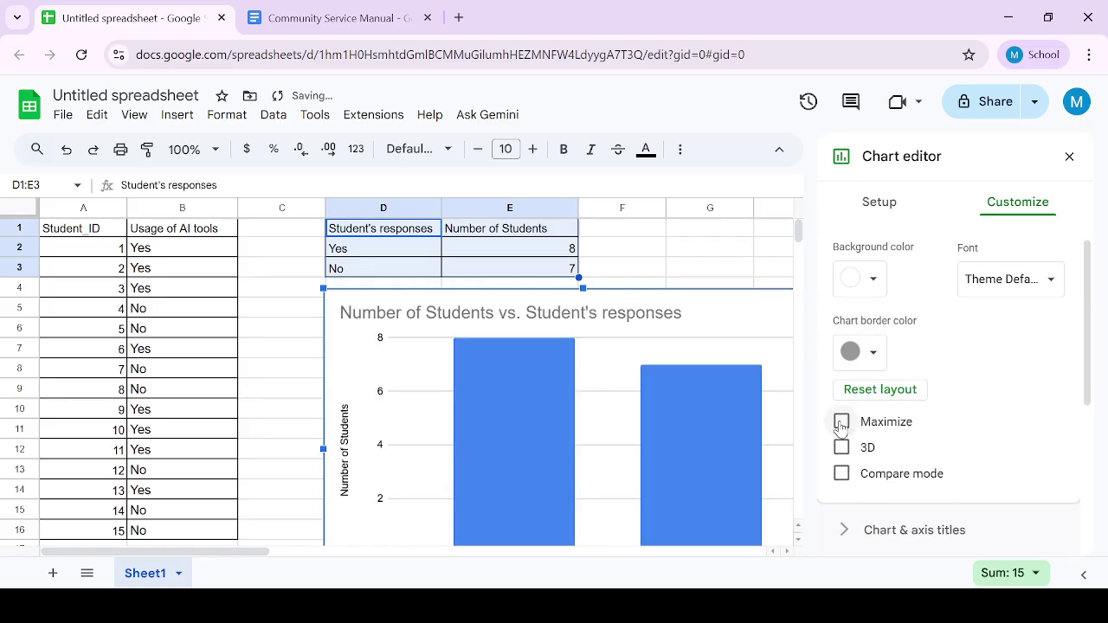
pyautogui.click(842, 447)
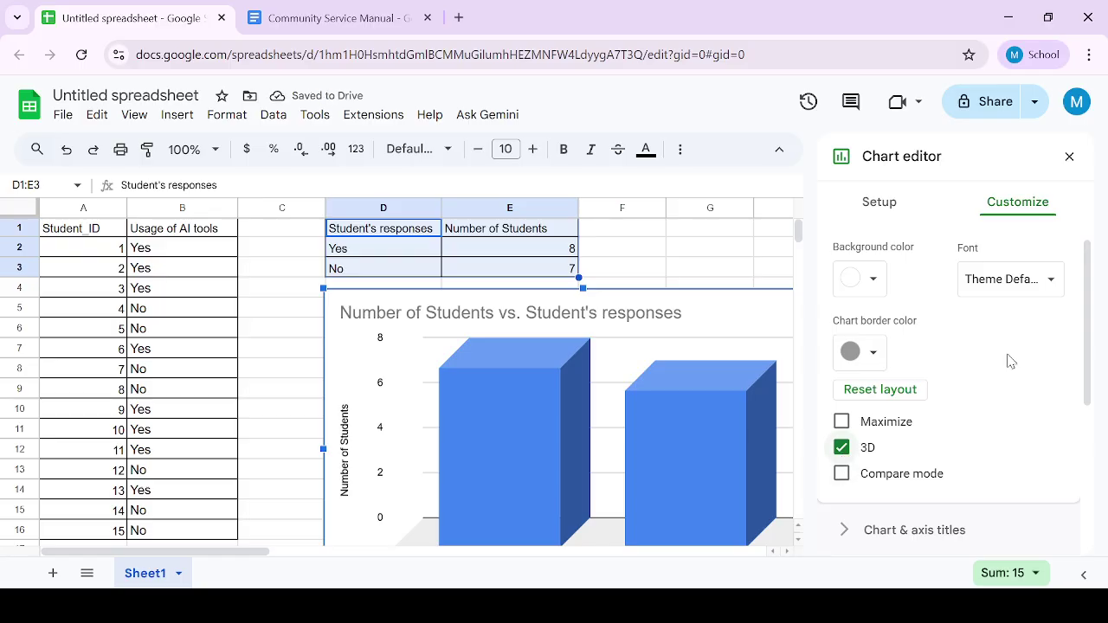
pyautogui.scroll(-1, 1082, 344)
pyautogui.scroll(-2, 1082, 343)
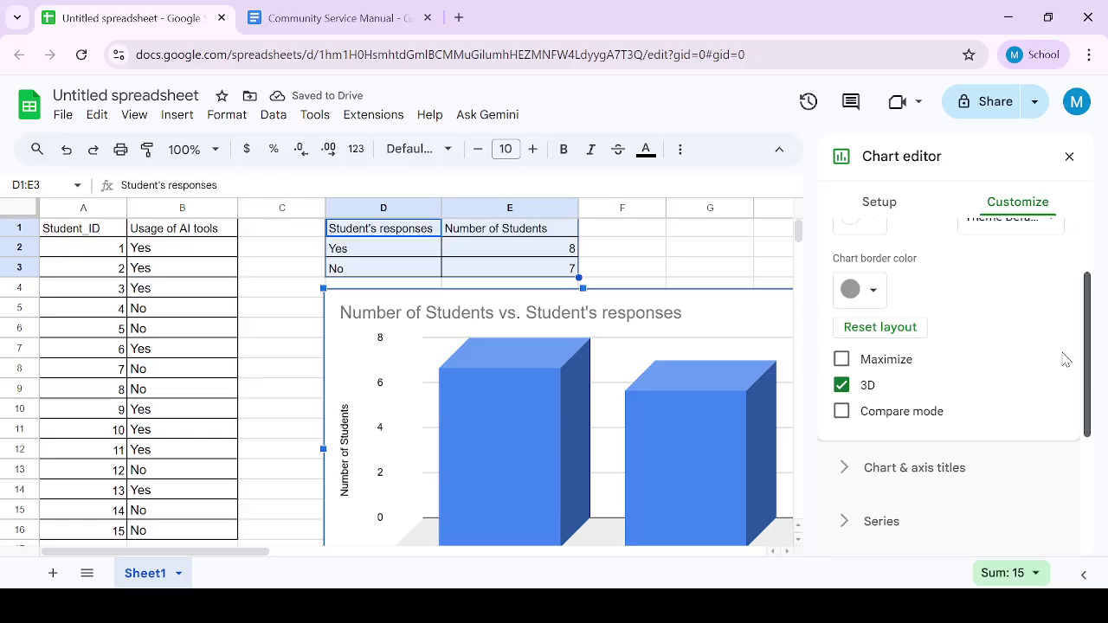
pyautogui.click(845, 413)
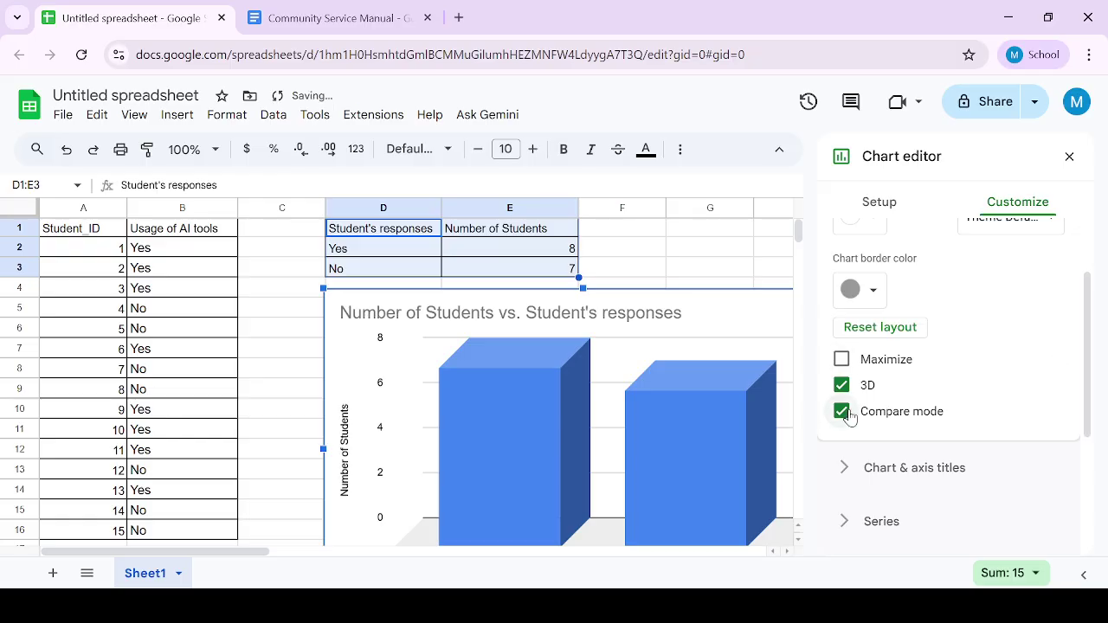
# Examine the title types available for the chart and bring up the settings of the horizontal axis title
pyautogui.click(858, 461)
pyautogui.scroll(1, 1088, 346)
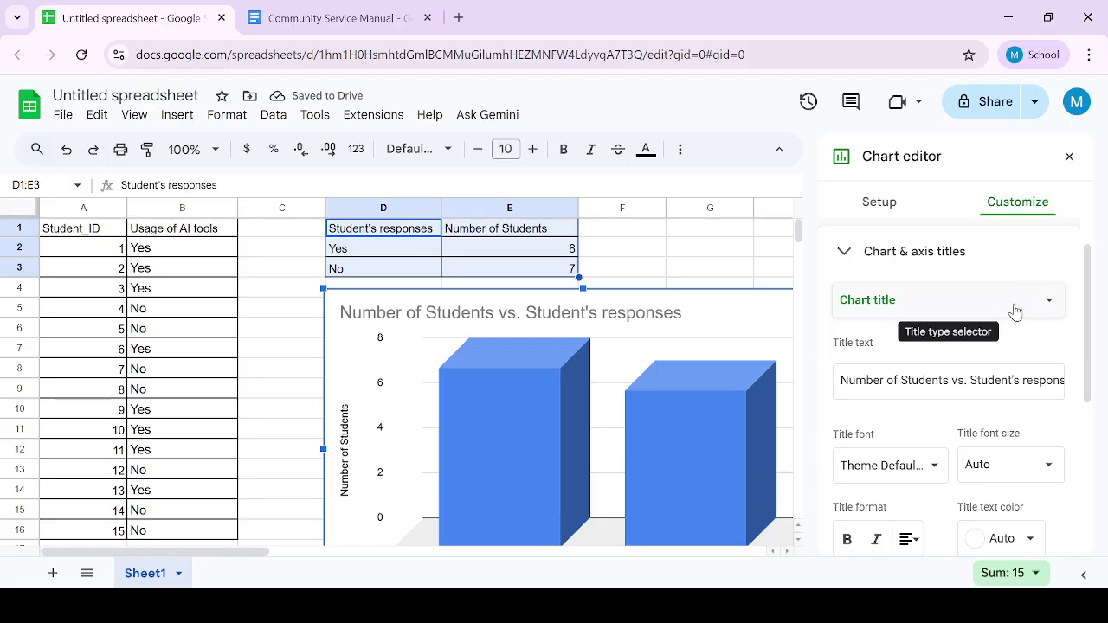
pyautogui.click(1015, 310)
pyautogui.click(1011, 309)
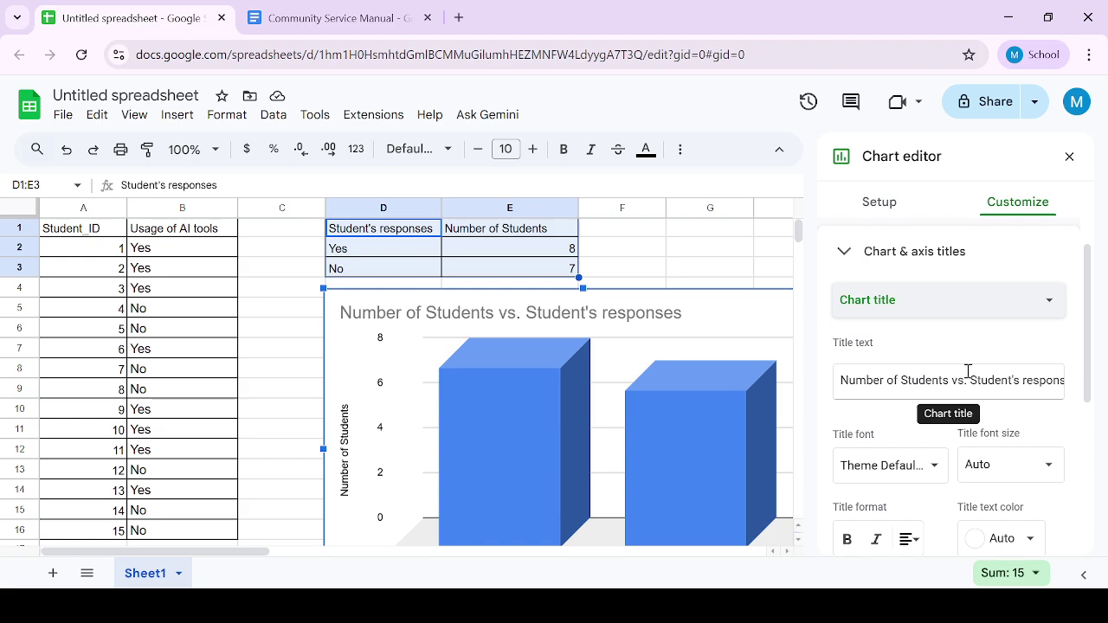
pyautogui.click(996, 308)
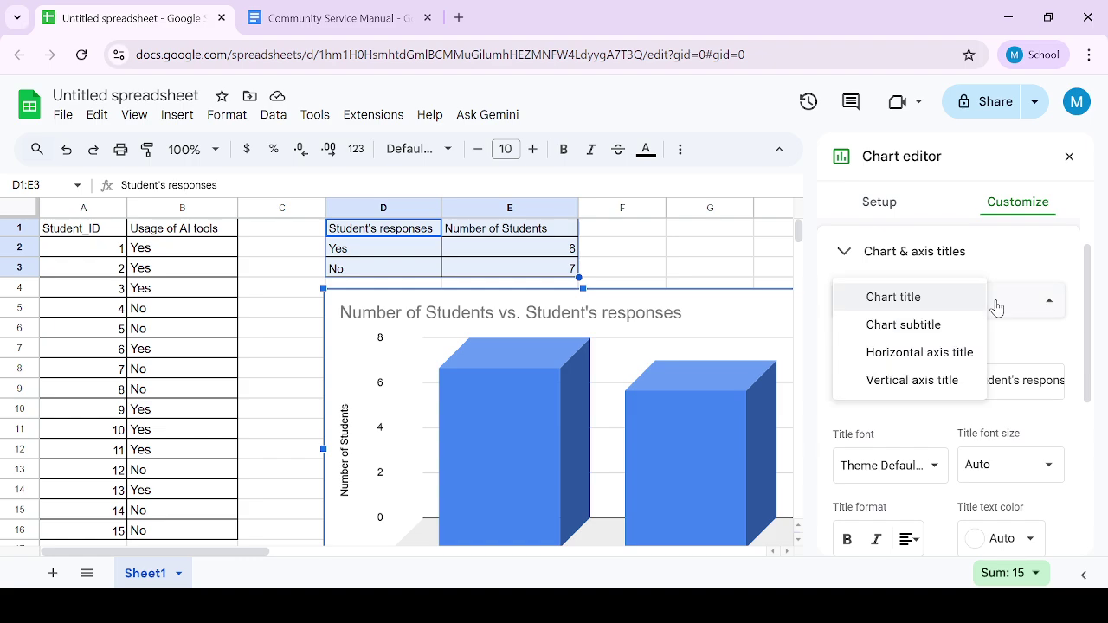
pyautogui.click(952, 354)
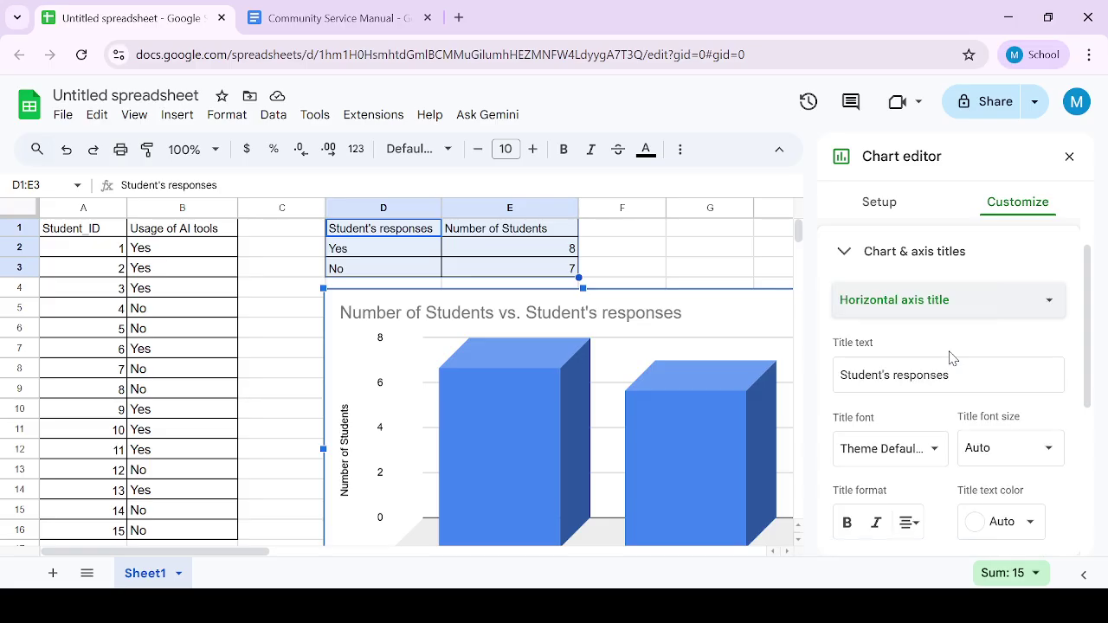
pyautogui.click(1005, 313)
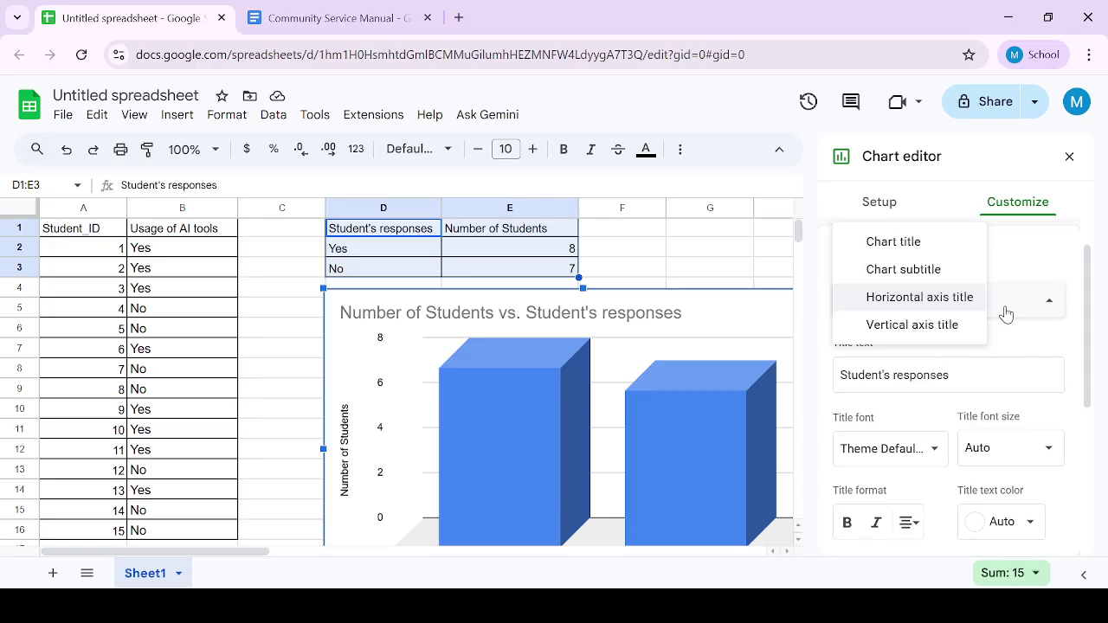
pyautogui.click(1023, 339)
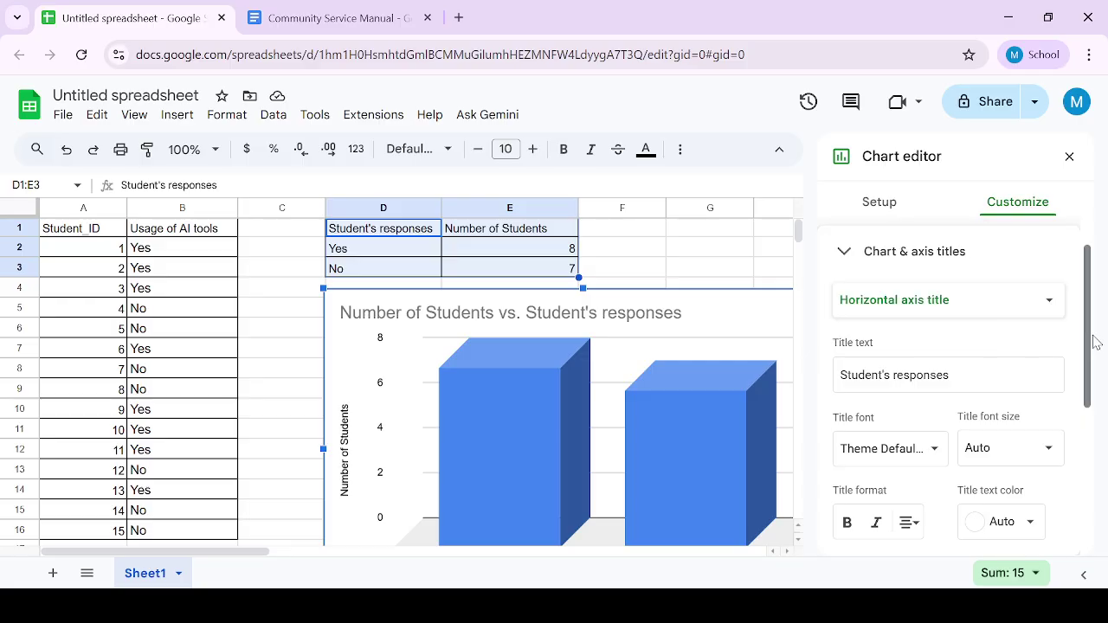
# Examine the formatting options for the chart's vertical axis and horizontal axis
pyautogui.moveTo(1088, 346); pyautogui.dragTo(1091, 498)
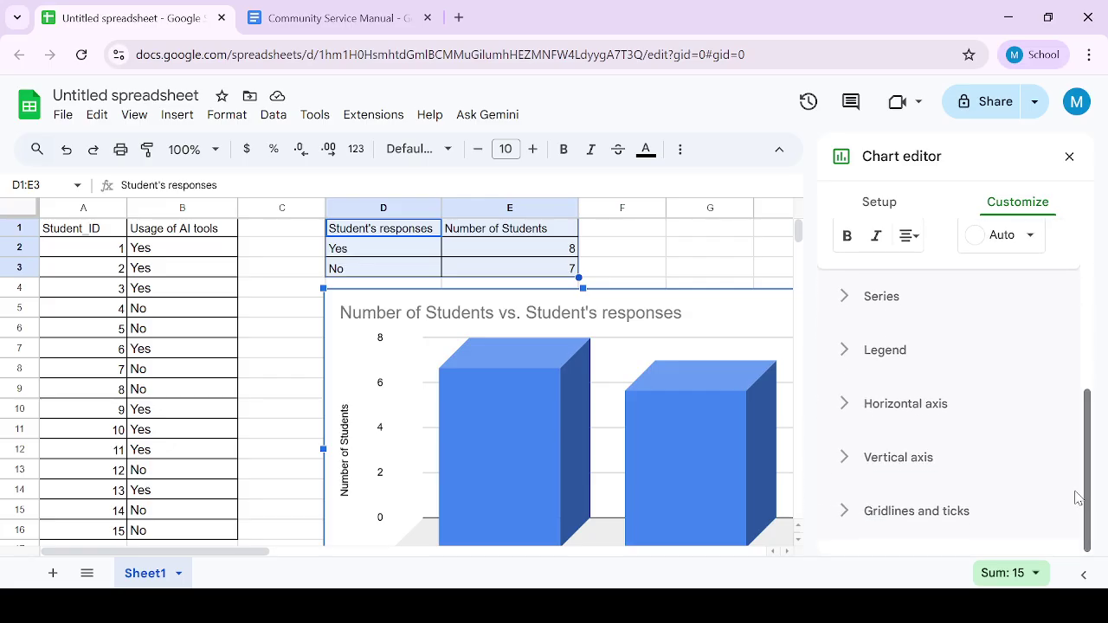
pyautogui.click(999, 463)
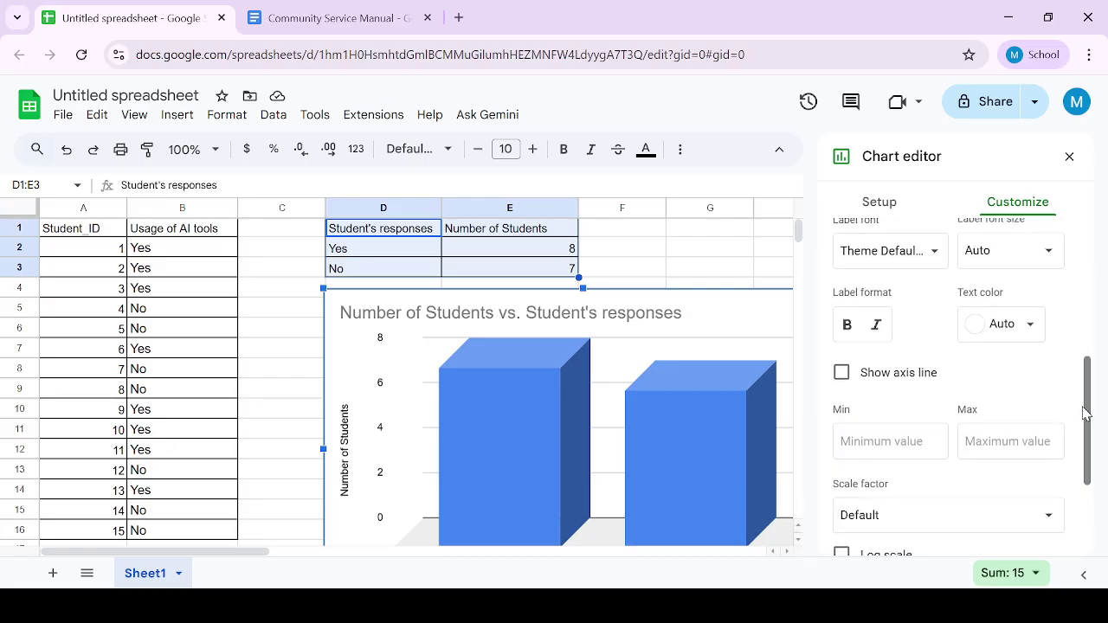
pyautogui.scroll(4, 1071, 324)
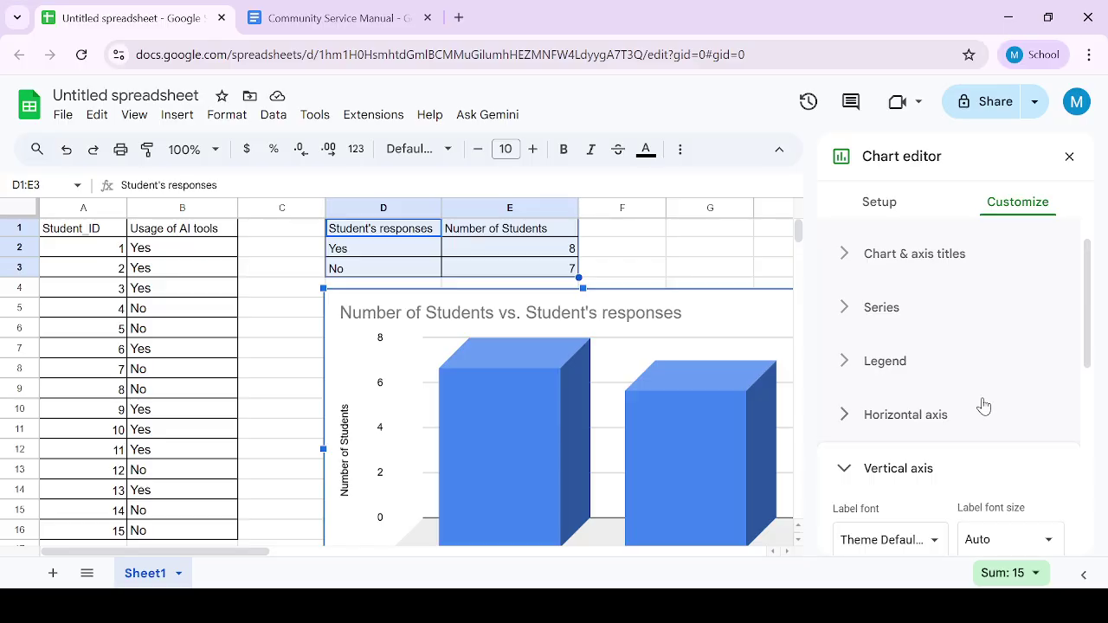
pyautogui.click(984, 410)
pyautogui.moveTo(1089, 330); pyautogui.dragTo(1068, 461)
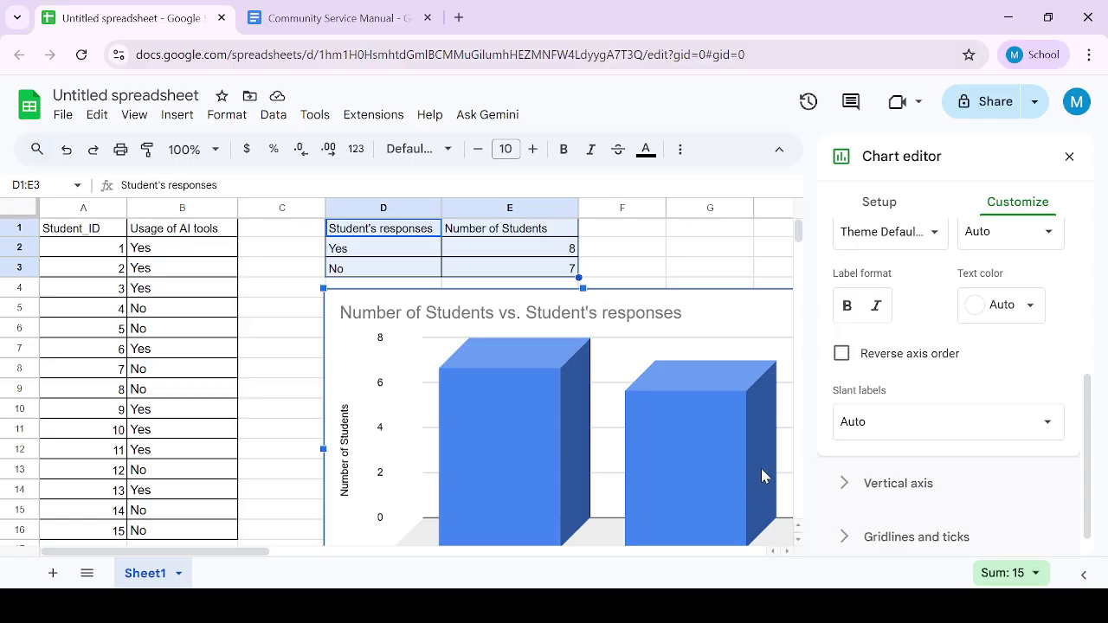
pyautogui.moveTo(1088, 433); pyautogui.dragTo(1073, 260)
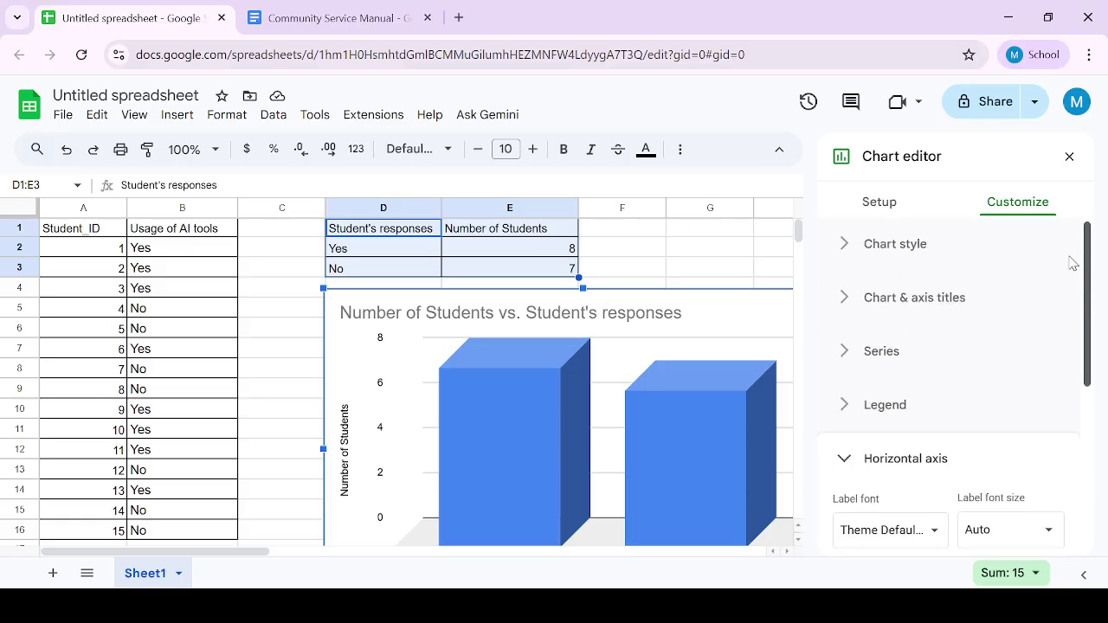
# Format the horizontal axis title "Student's responses" in Georgia with font size 20
pyautogui.click(976, 303)
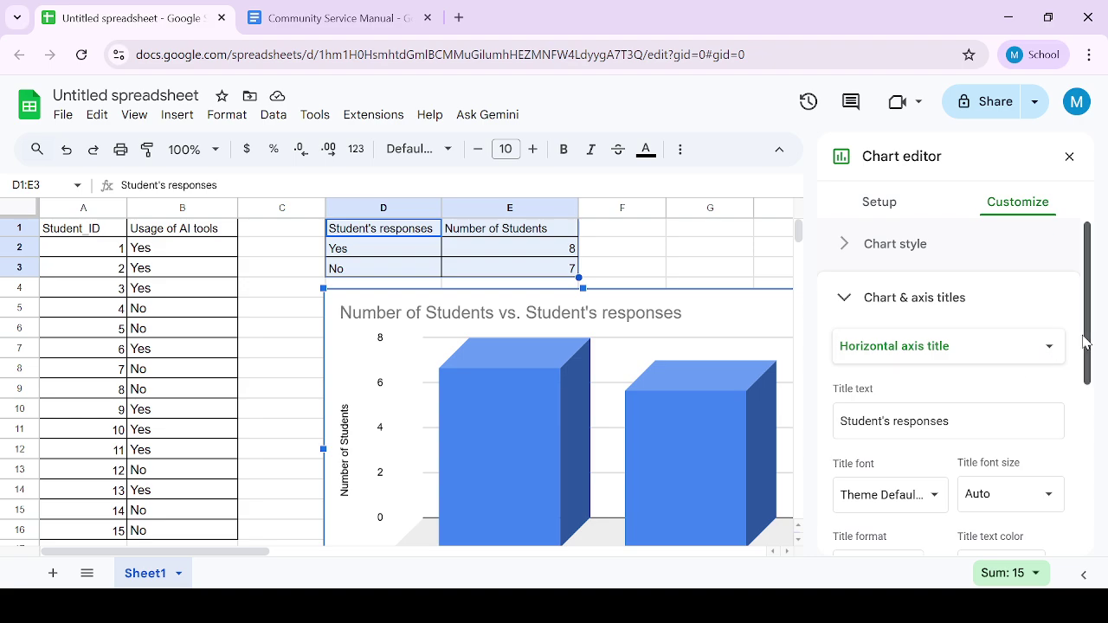
pyautogui.scroll(-1, 1078, 346)
pyautogui.click(931, 403)
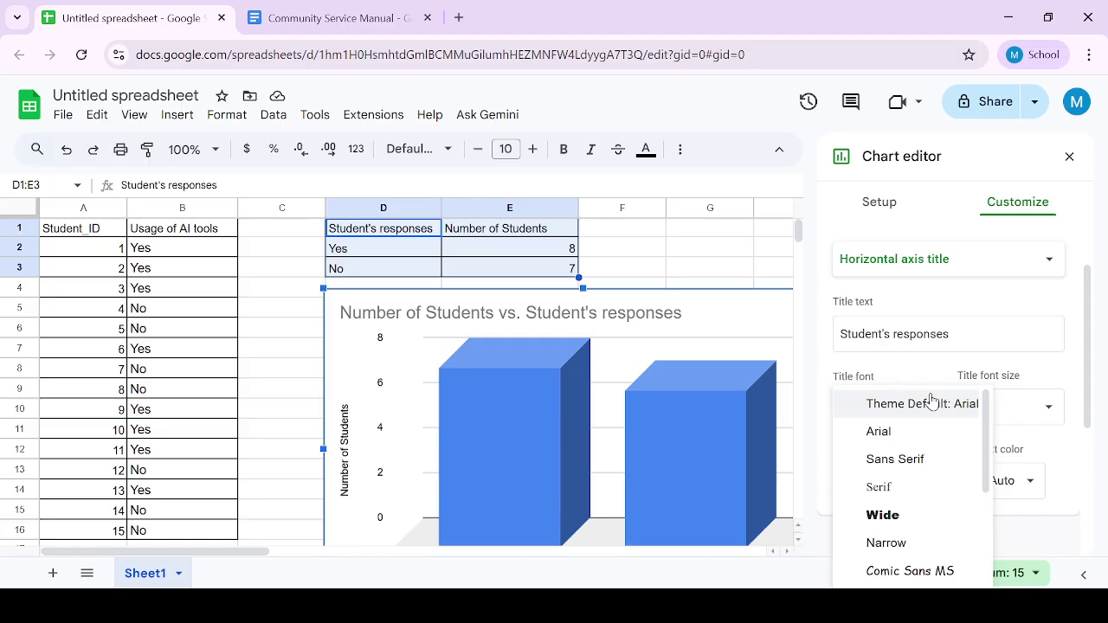
pyautogui.click(964, 436)
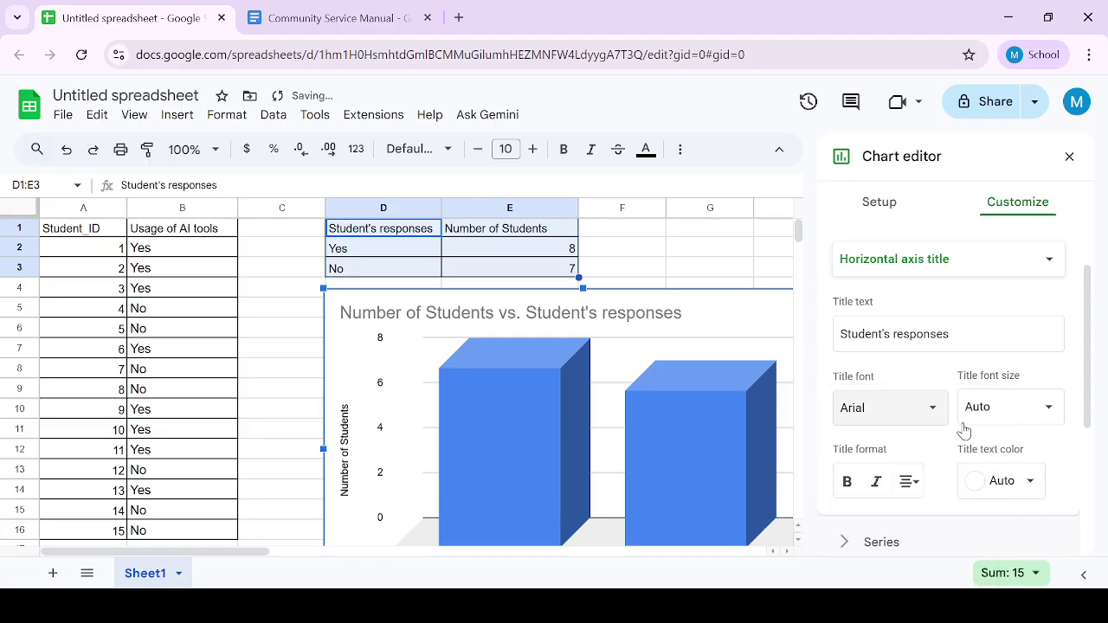
pyautogui.click(923, 408)
pyautogui.moveTo(989, 411); pyautogui.dragTo(986, 502)
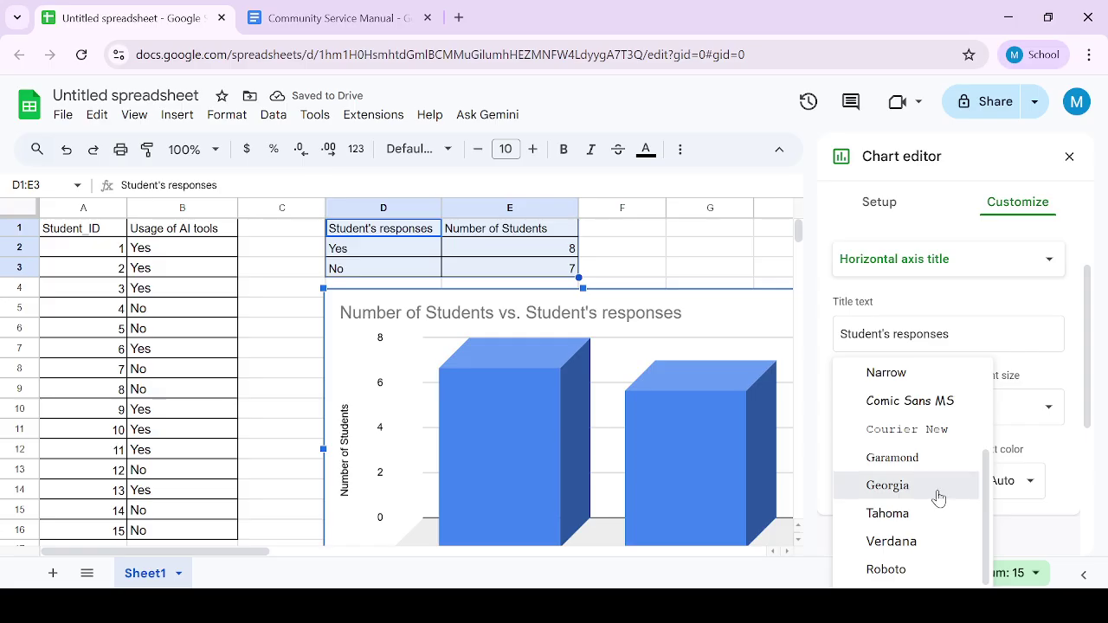
pyautogui.click(941, 490)
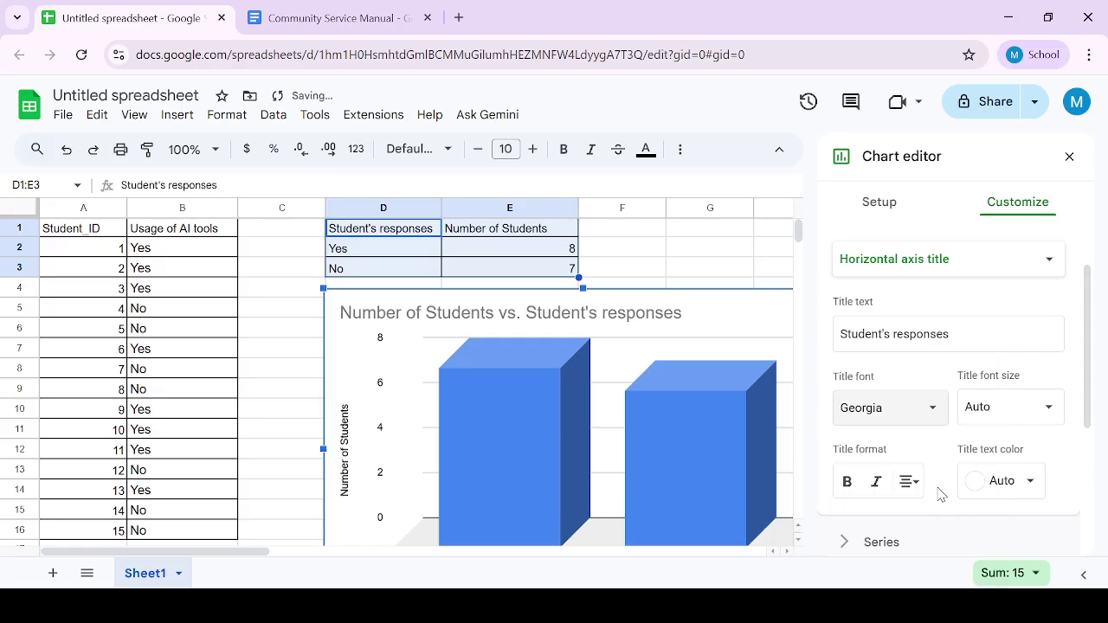
pyautogui.click(971, 407)
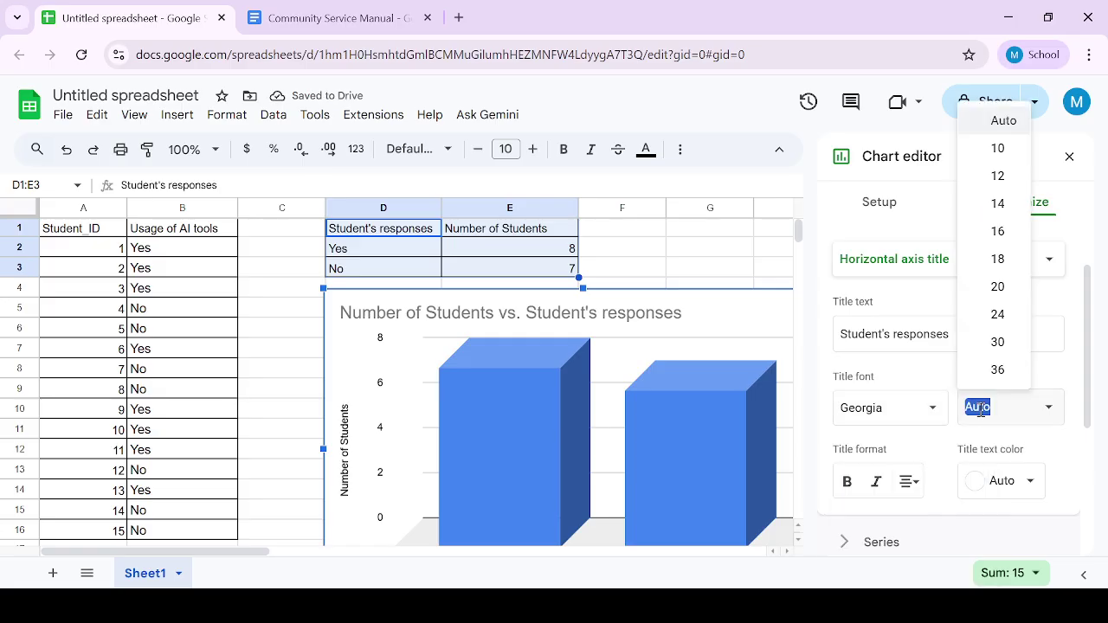
pyautogui.click(1002, 286)
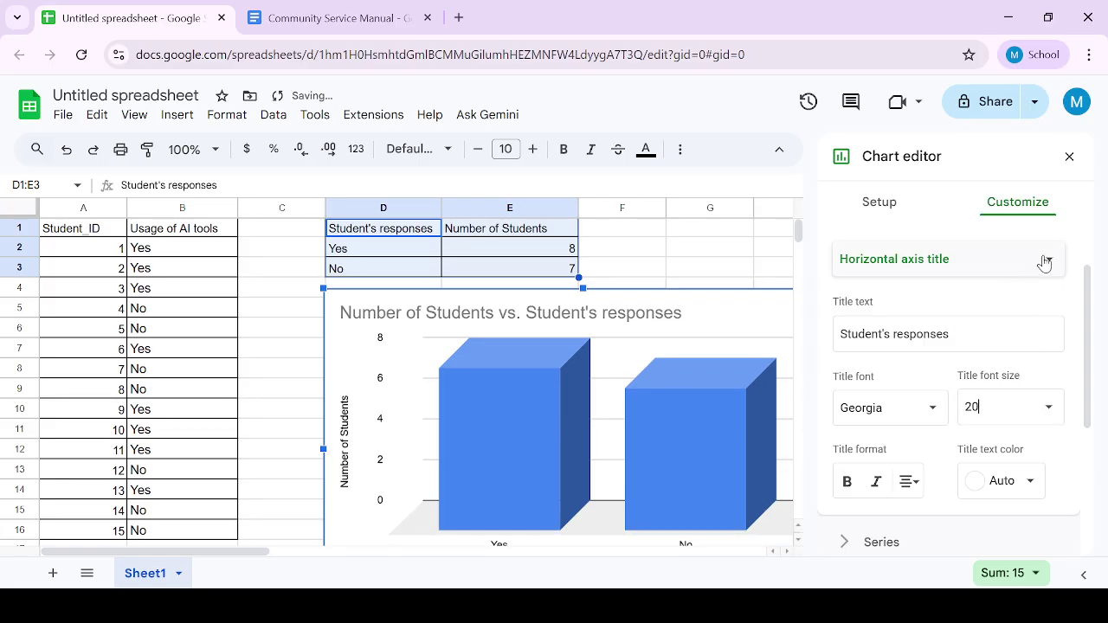
# Format the chart title "Number of Students vs. Student's responses" in Georgia with font size 18
pyautogui.click(1044, 263)
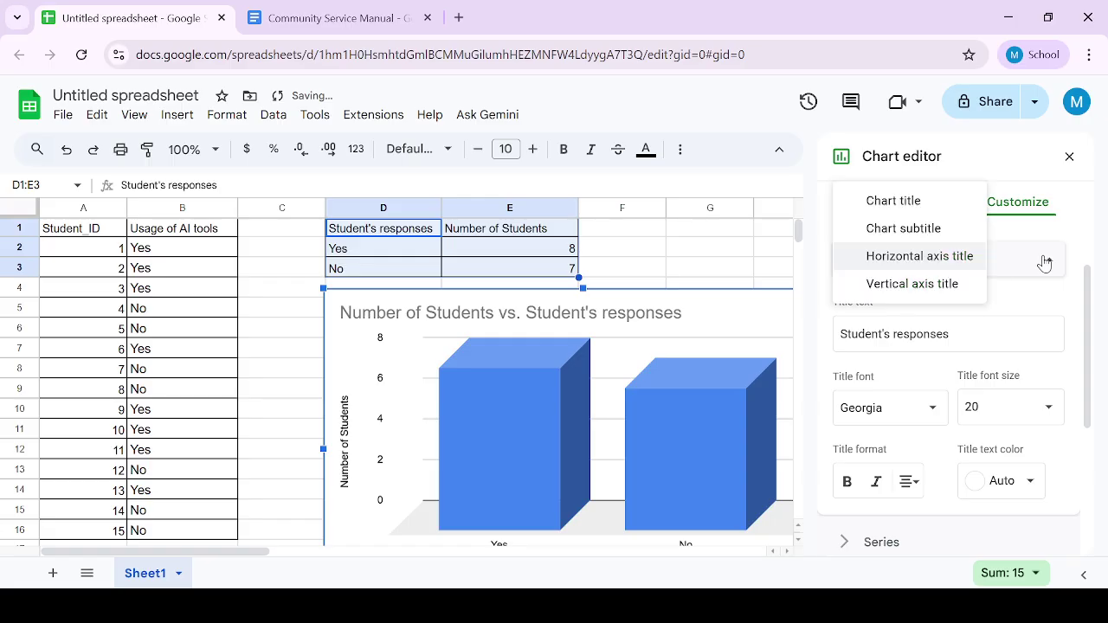
pyautogui.click(955, 211)
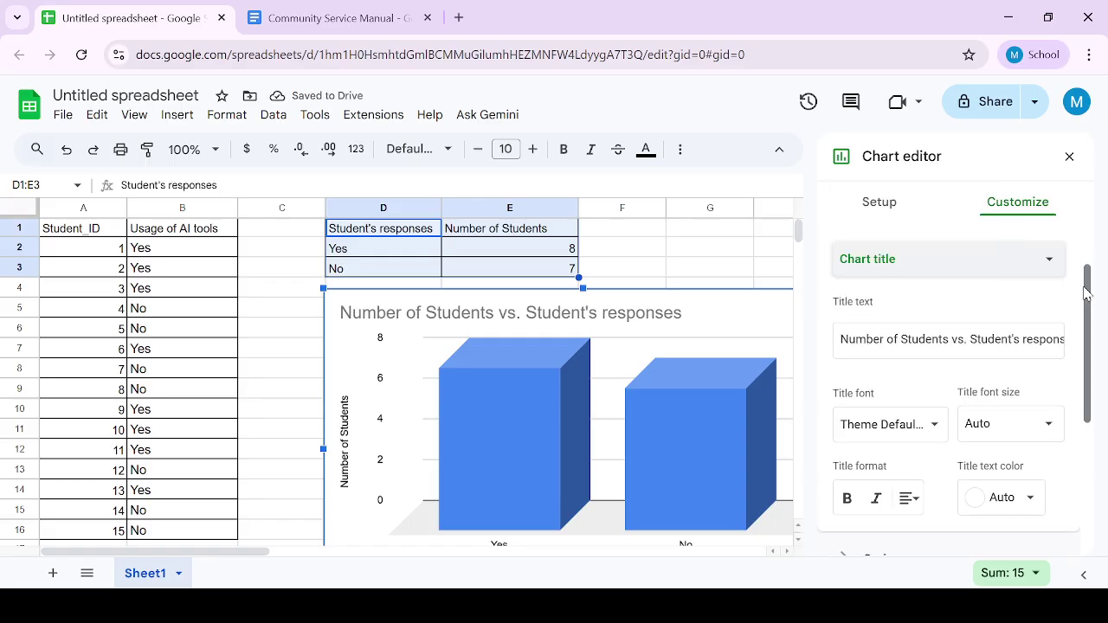
pyautogui.moveTo(1087, 294); pyautogui.dragTo(1088, 322)
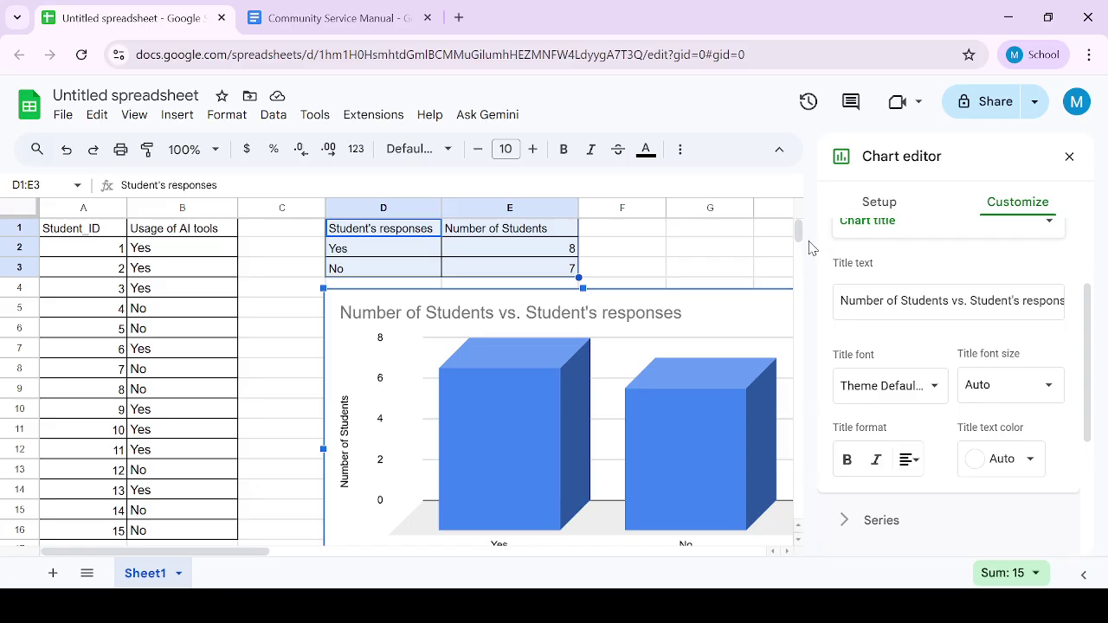
pyautogui.scroll(-5, 803, 240)
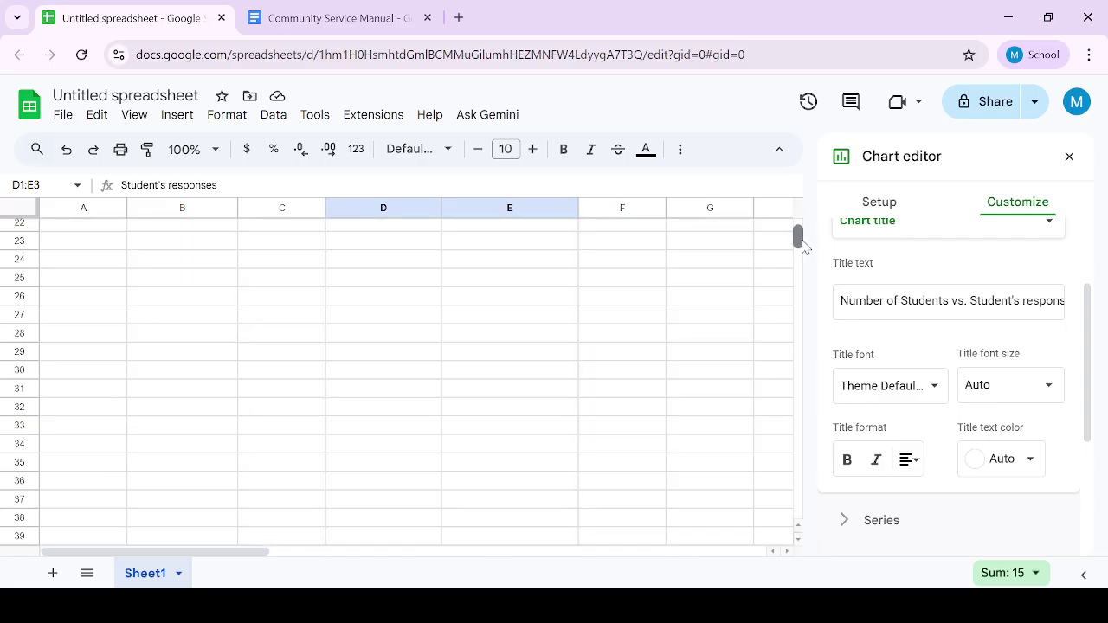
pyautogui.scroll(4, 803, 240)
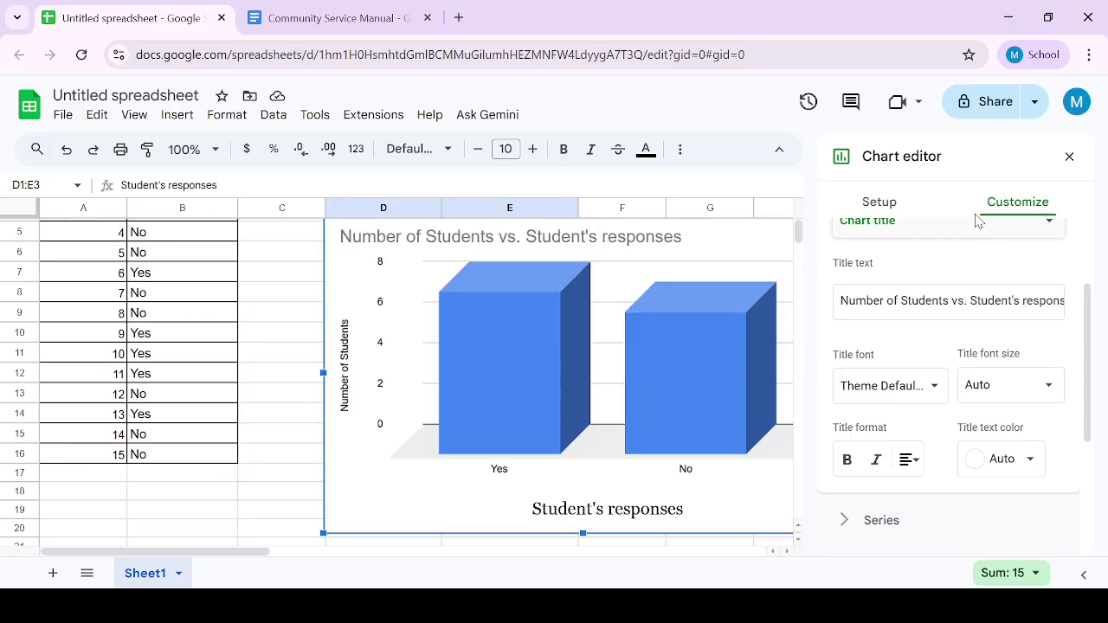
pyautogui.click(921, 384)
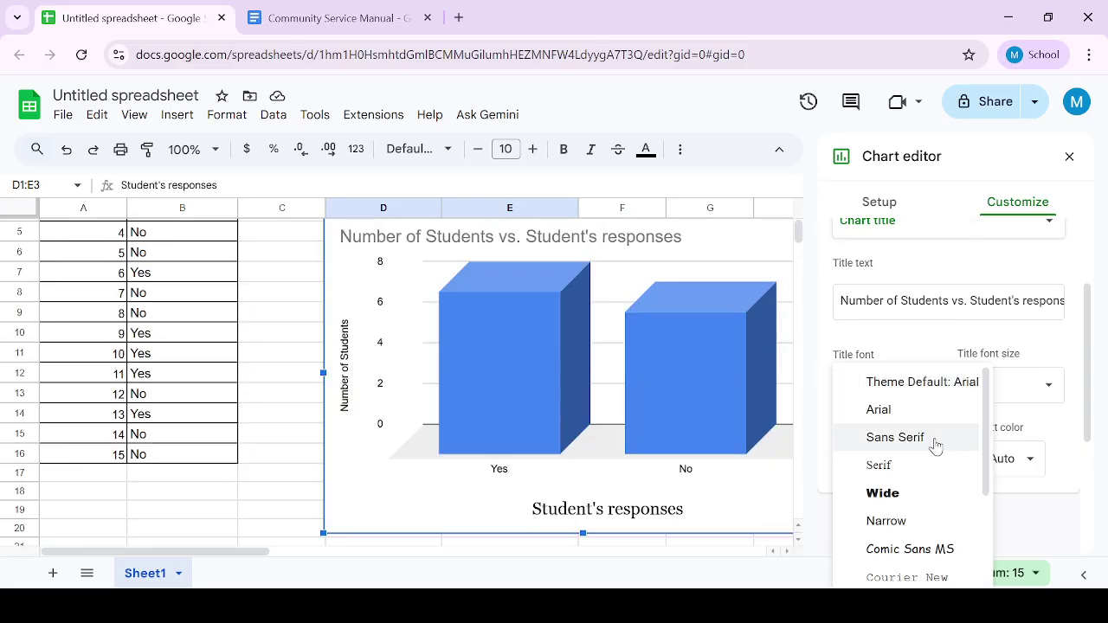
pyautogui.scroll(-2, 927, 536)
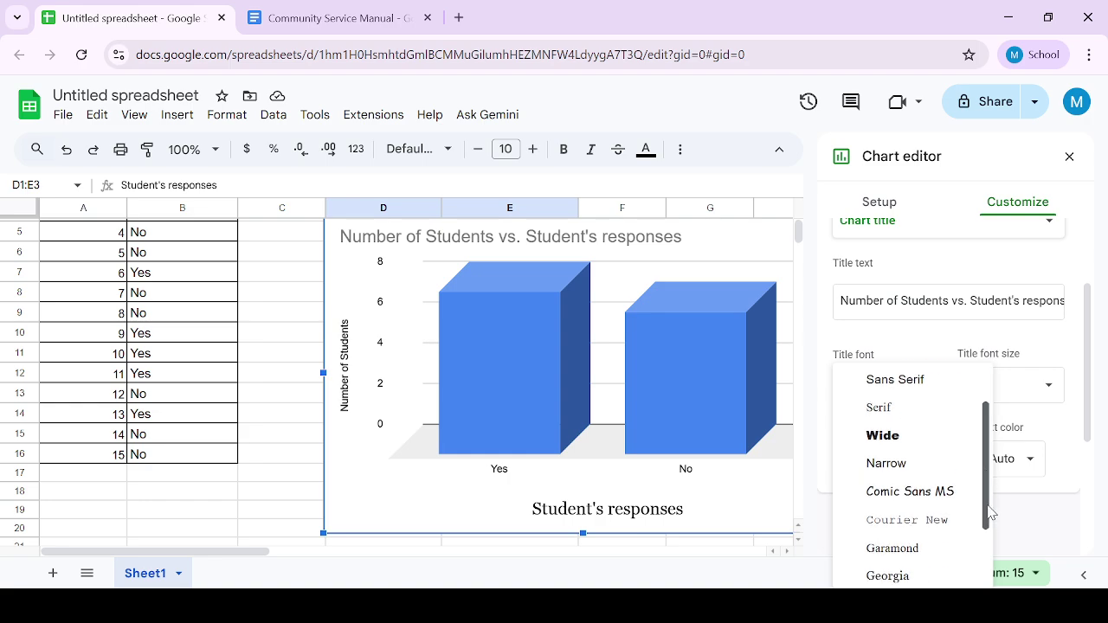
pyautogui.click(927, 556)
pyautogui.click(1039, 386)
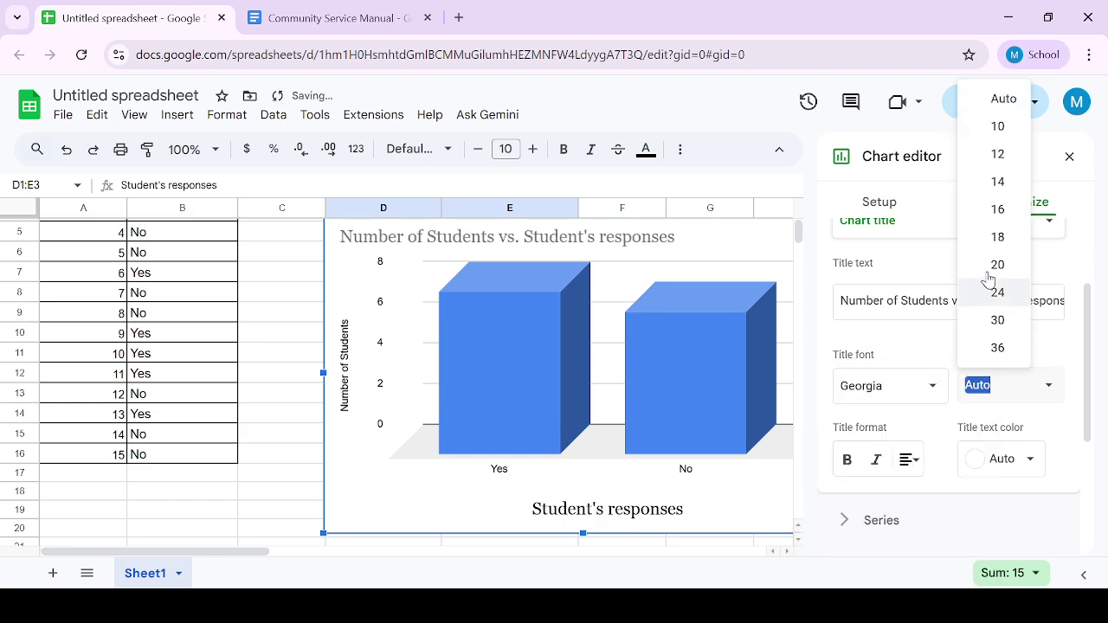
pyautogui.click(992, 239)
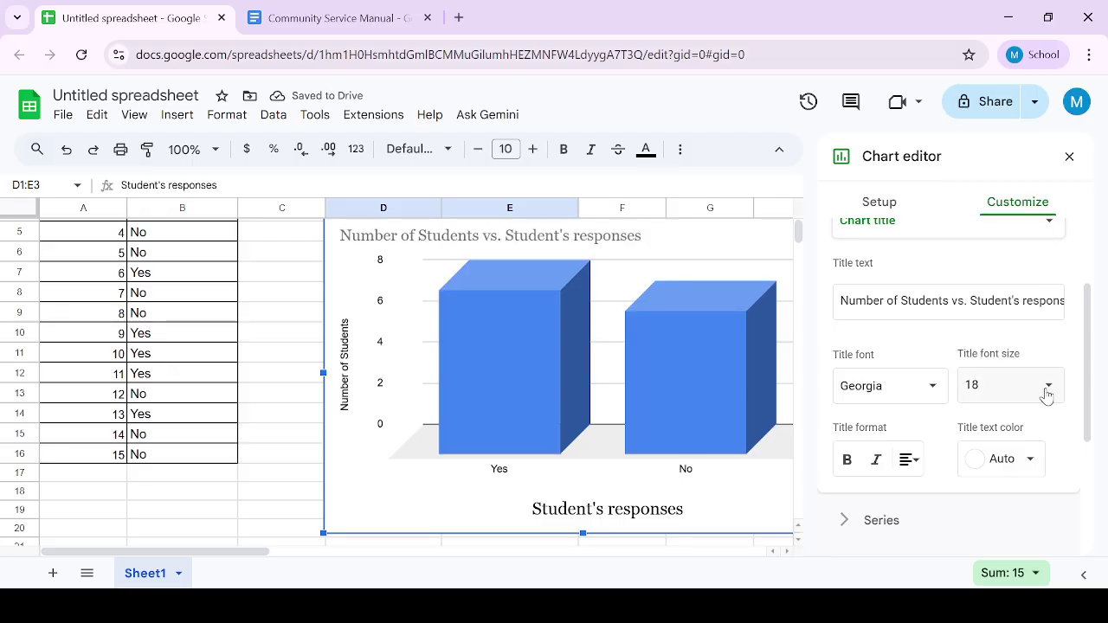
# Increase the font size of the chart title "Number of Students vs. Student's responses" to 20
pyautogui.click(1045, 388)
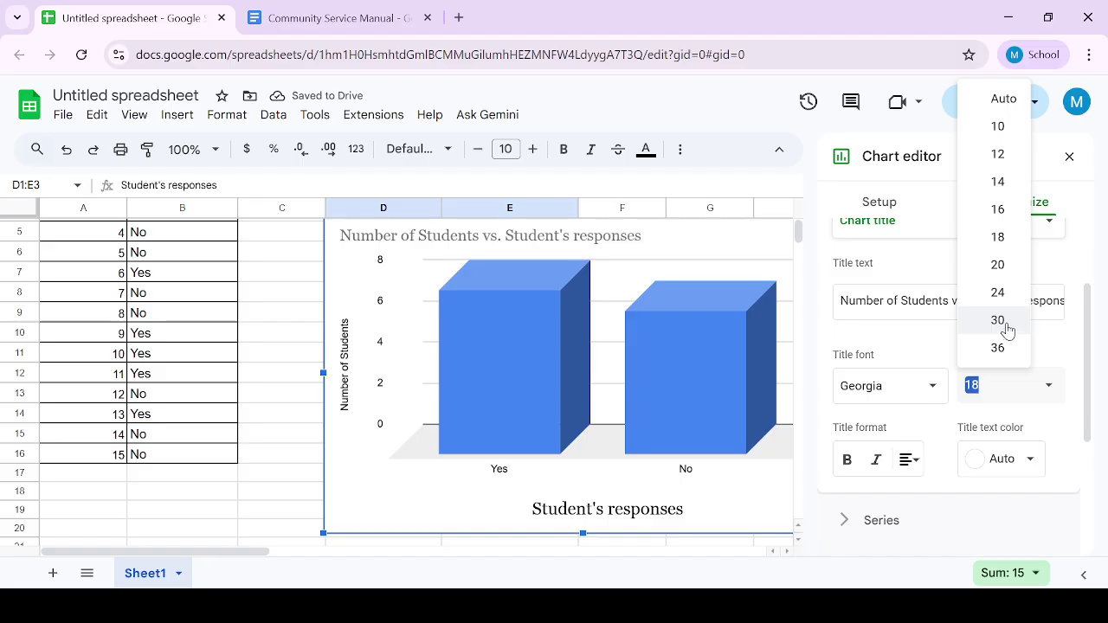
pyautogui.click(1006, 324)
pyautogui.click(1044, 386)
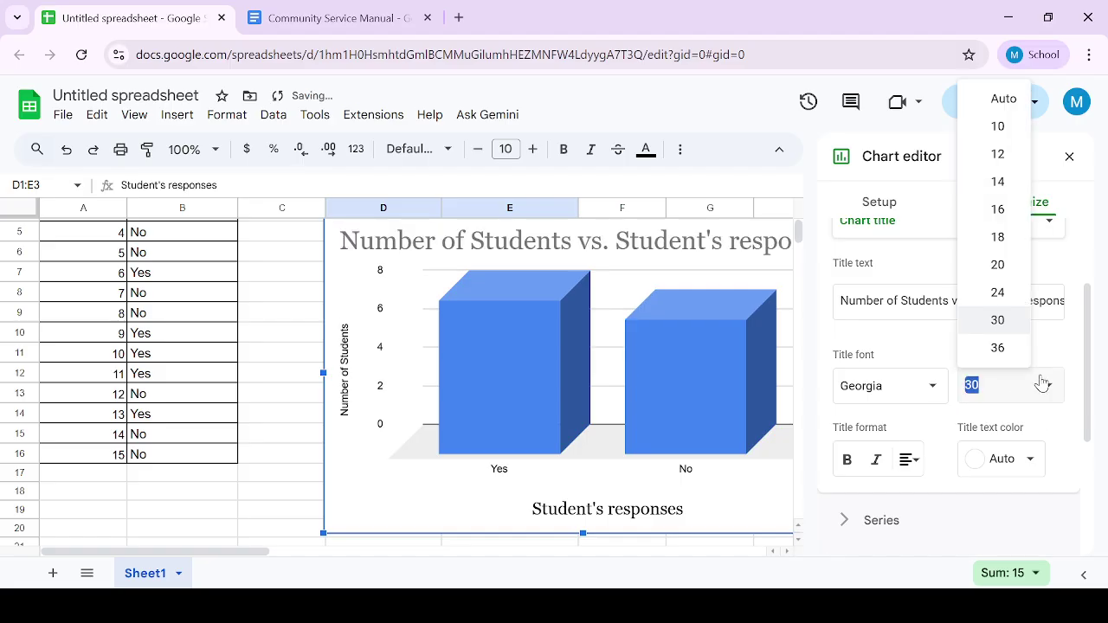
pyautogui.click(993, 264)
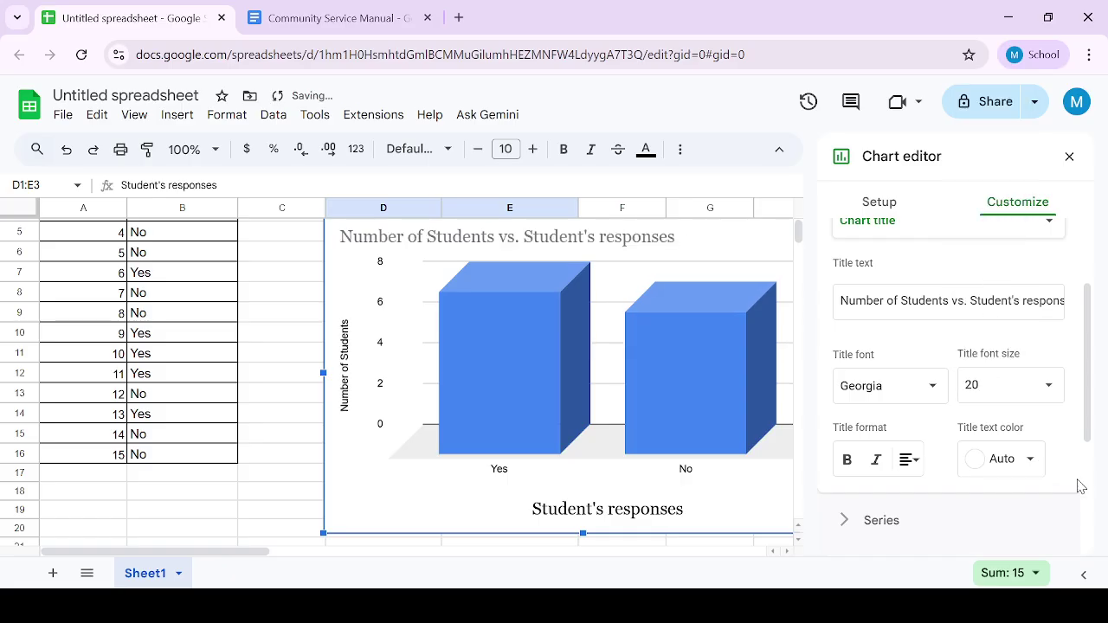
pyautogui.click(1043, 386)
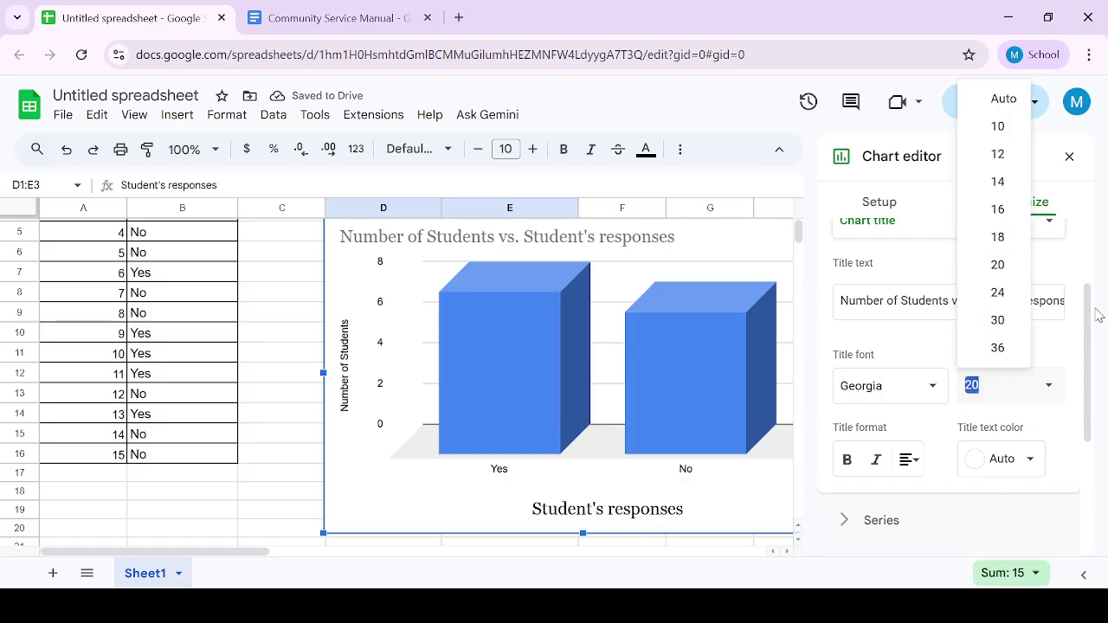
pyautogui.click(1095, 313)
# Format the vertical axis title "Number of Students" in Georgia with font size 20
pyautogui.scroll(1, 1094, 314)
pyautogui.click(1013, 250)
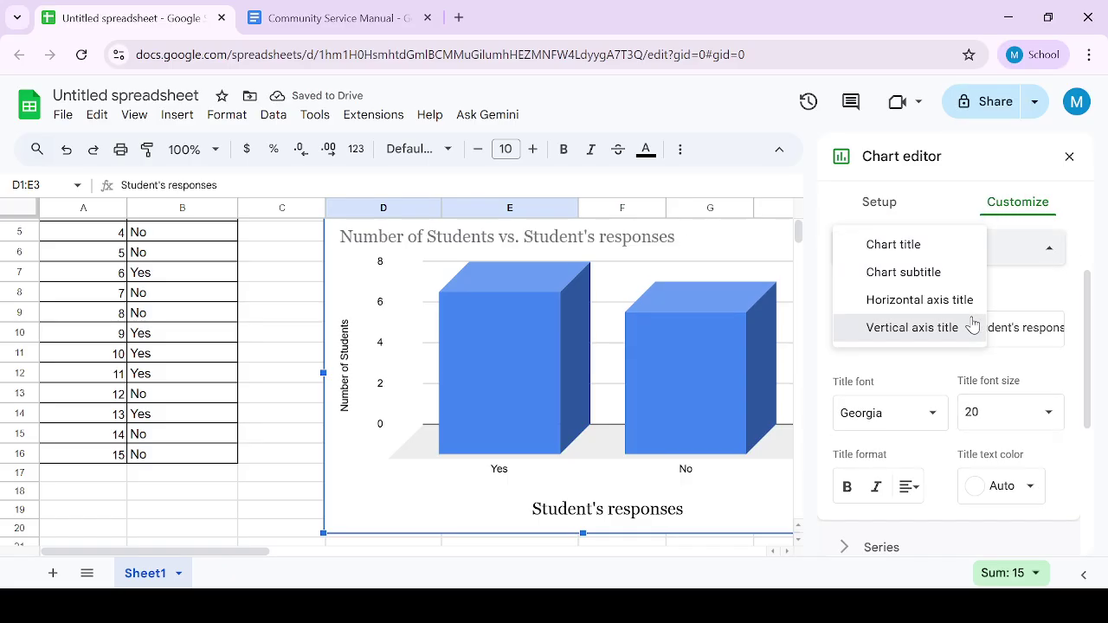
pyautogui.click(977, 326)
pyautogui.click(928, 396)
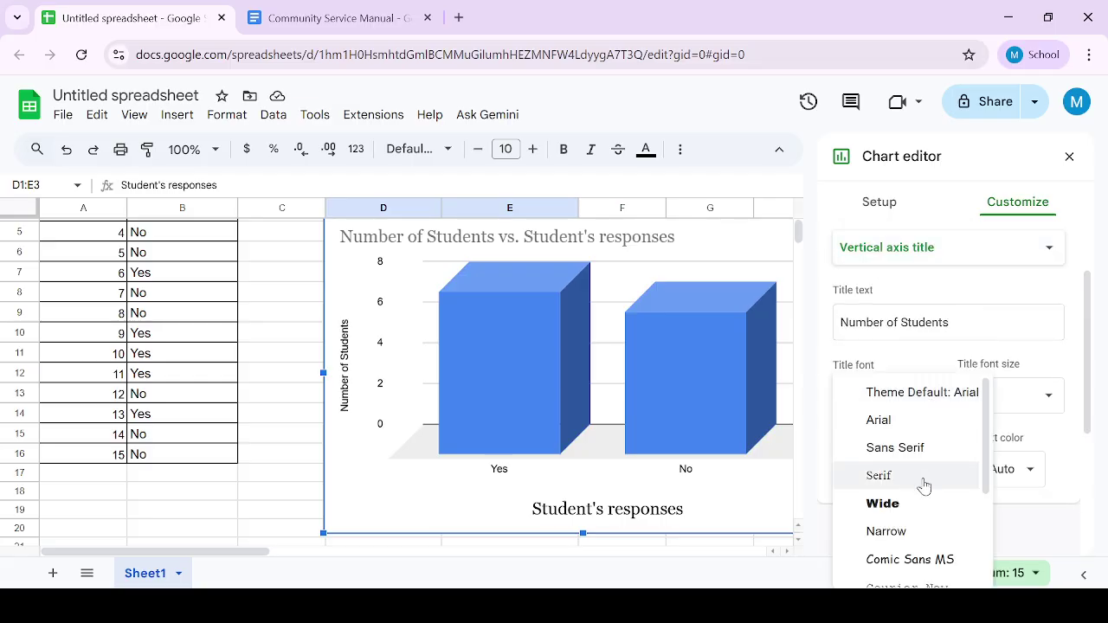
pyautogui.scroll(-2, 987, 485)
pyautogui.click(930, 558)
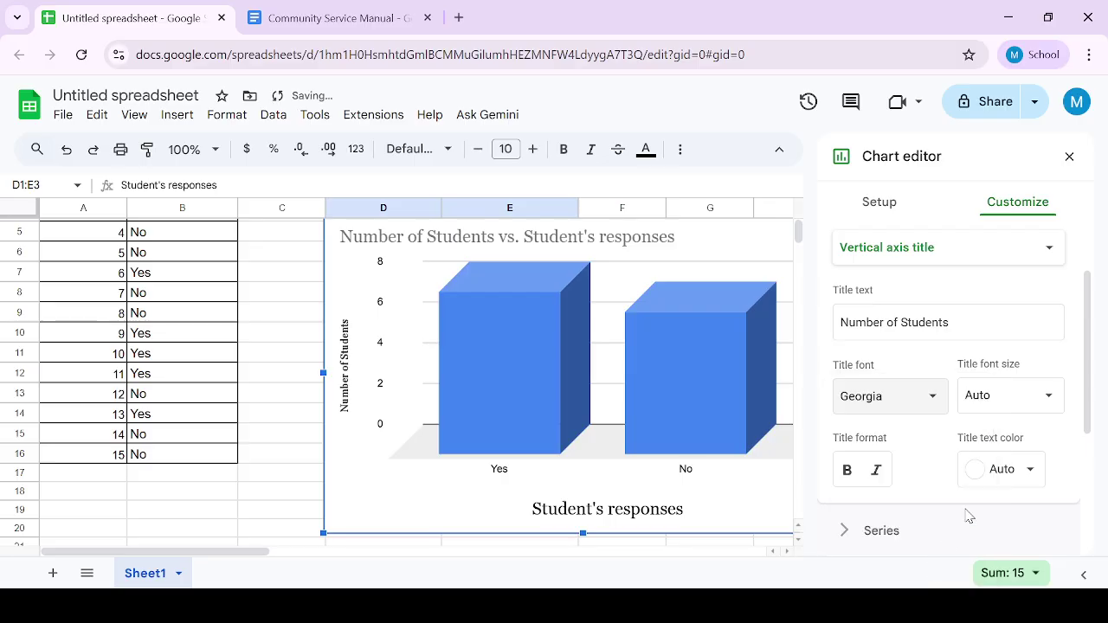
pyautogui.click(1011, 400)
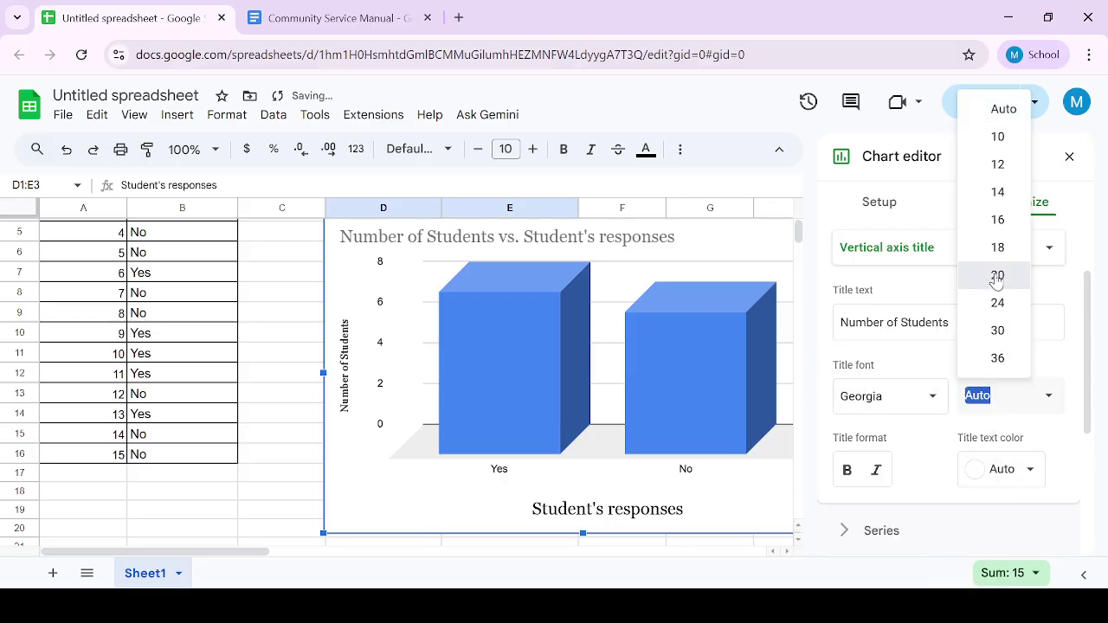
pyautogui.click(999, 274)
pyautogui.click(1029, 471)
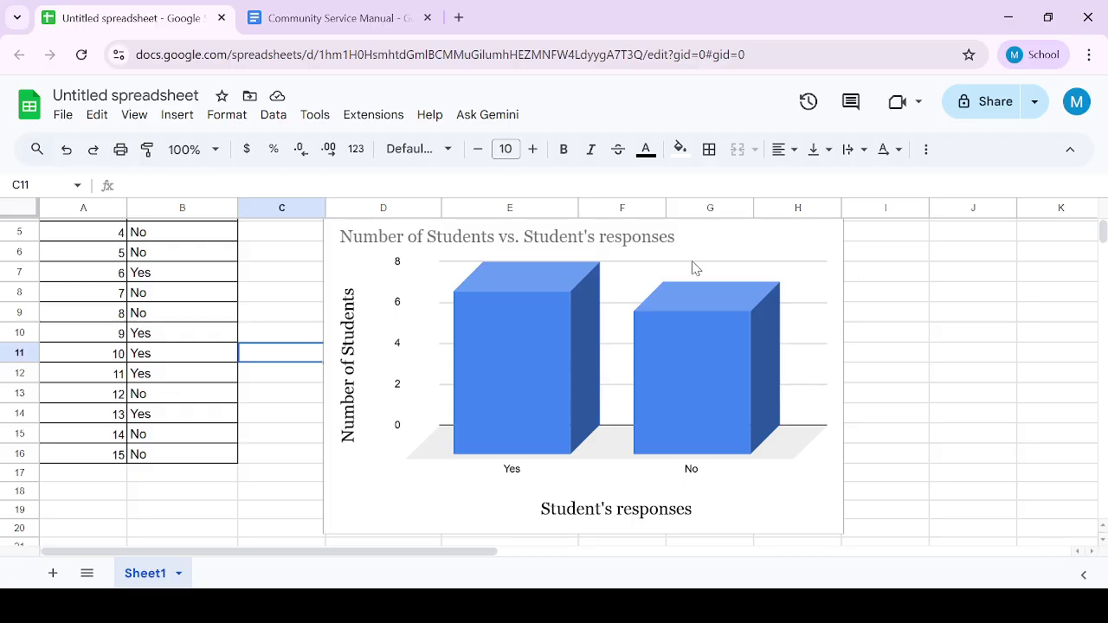
# Set the chart title's text color to black and leave the chart editor
pyautogui.click(693, 268)
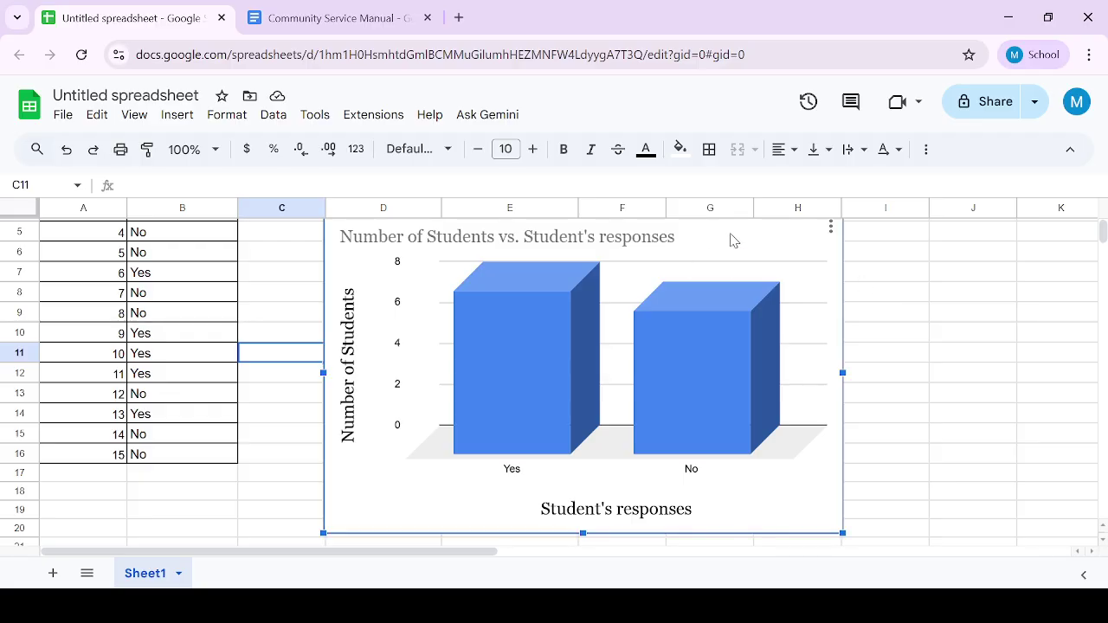
pyautogui.doubleClick(729, 238)
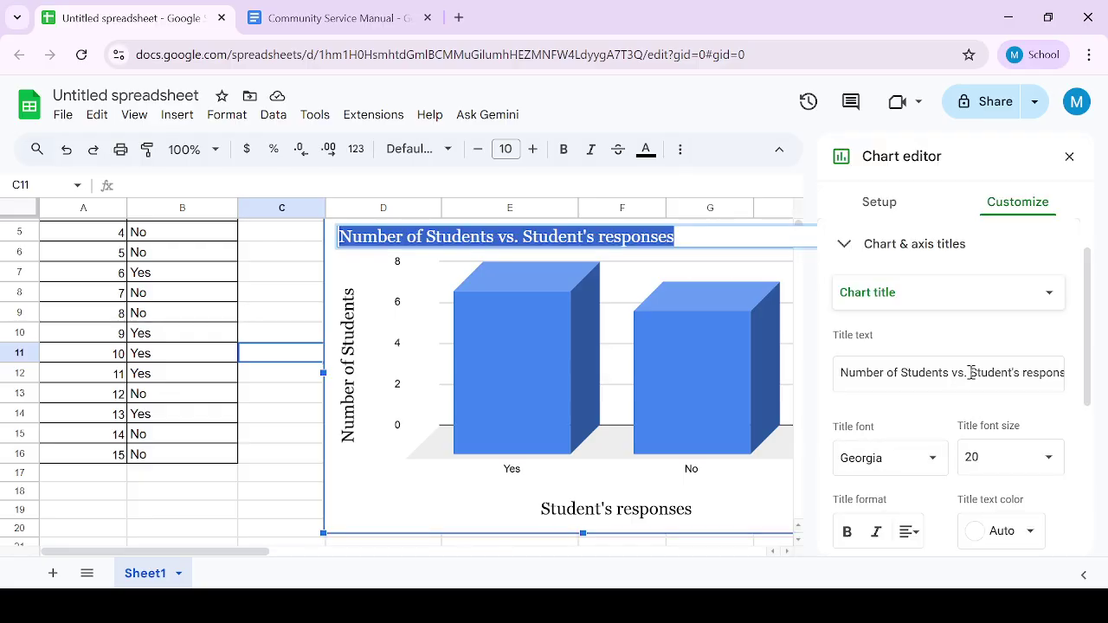
pyautogui.click(1037, 541)
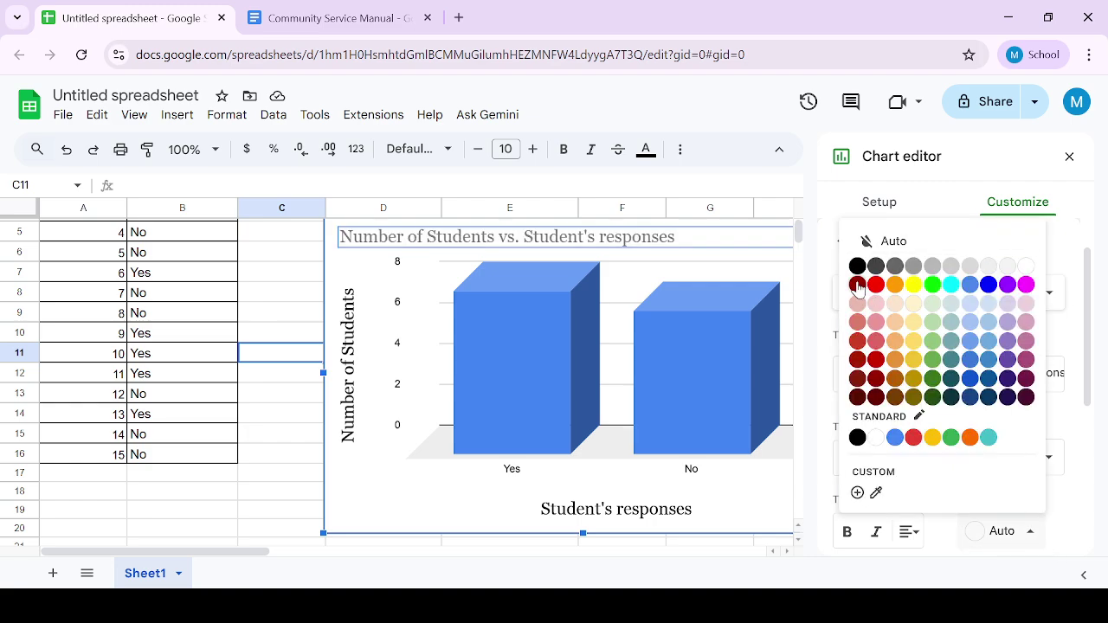
pyautogui.click(857, 266)
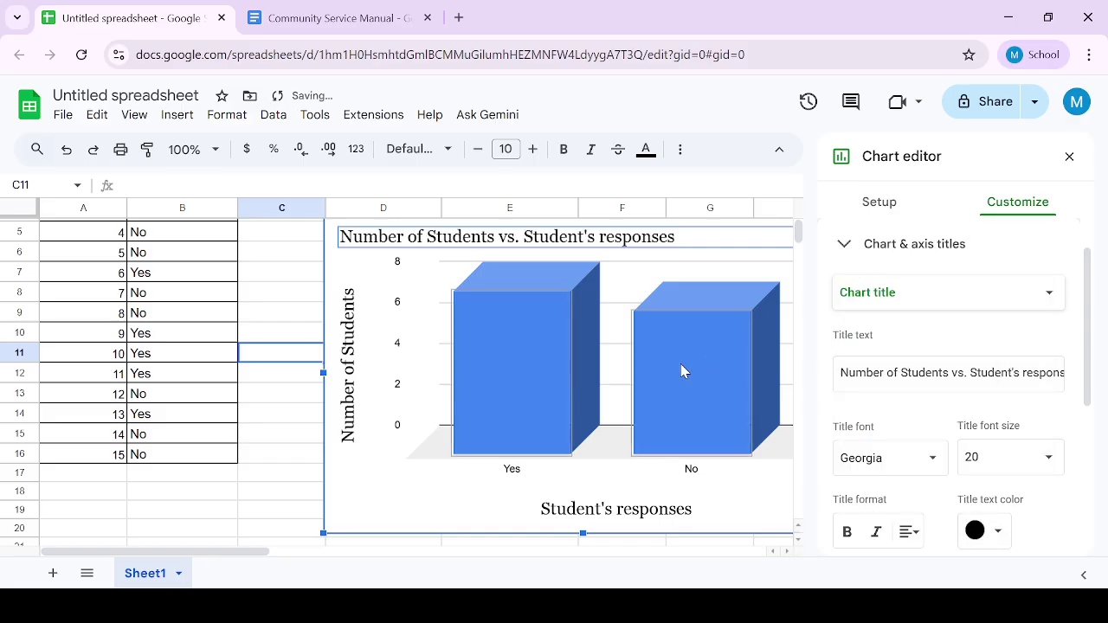
pyautogui.click(264, 460)
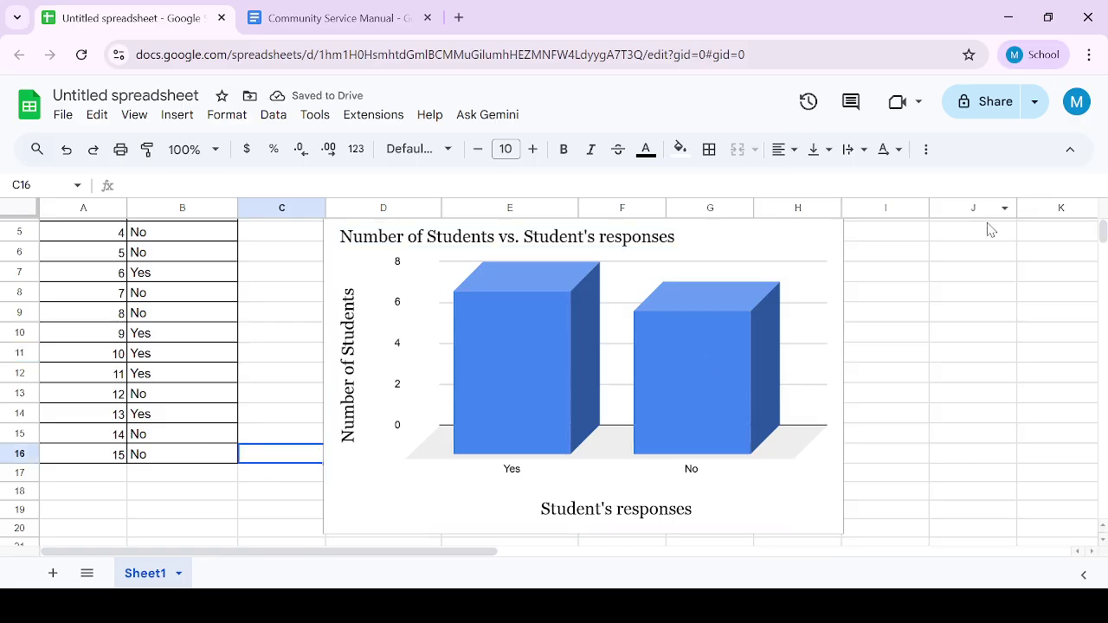
# Fill the summary table's header cells D1:E1 with yellow
pyautogui.scroll(2, 1103, 227)
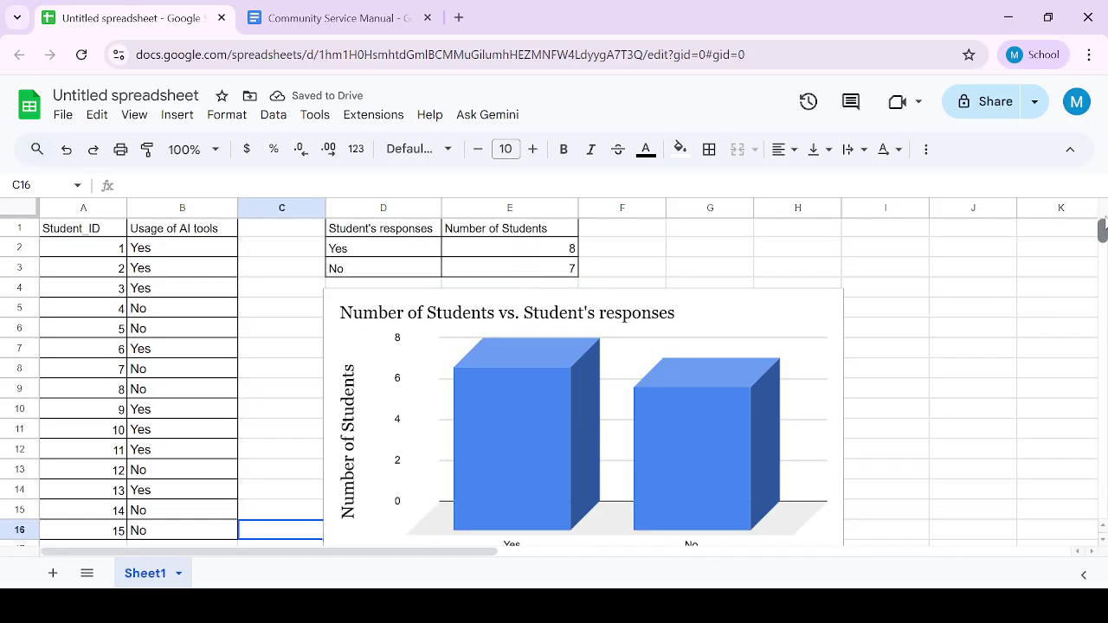
pyautogui.click(351, 228)
pyautogui.keyDown('shift'); pyautogui.click(516, 230); pyautogui.keyUp('shift')
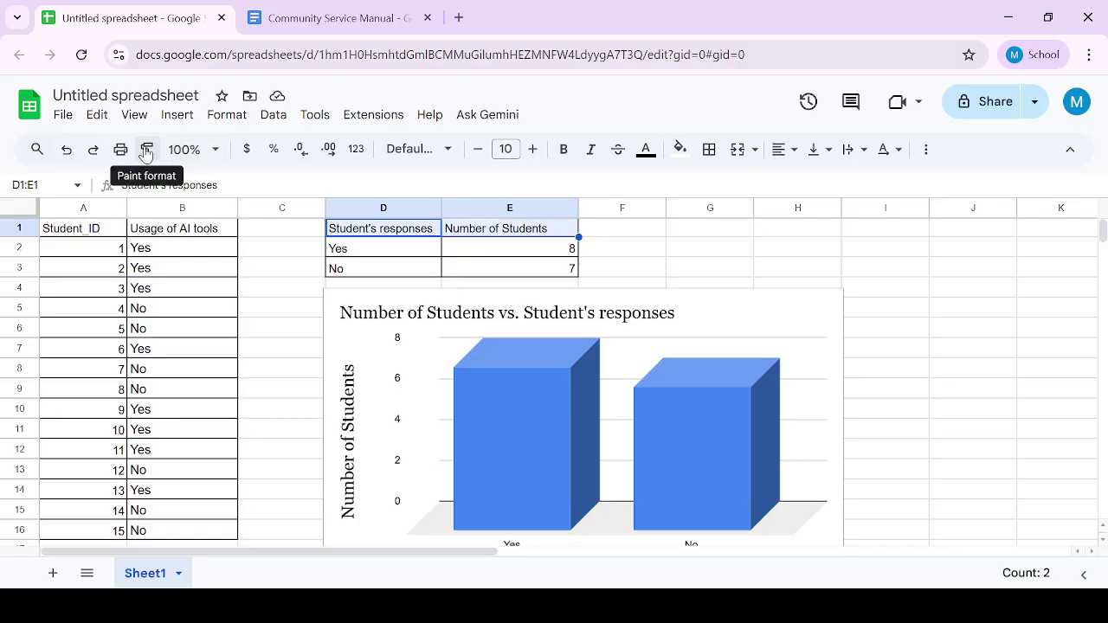
pyautogui.click(680, 149)
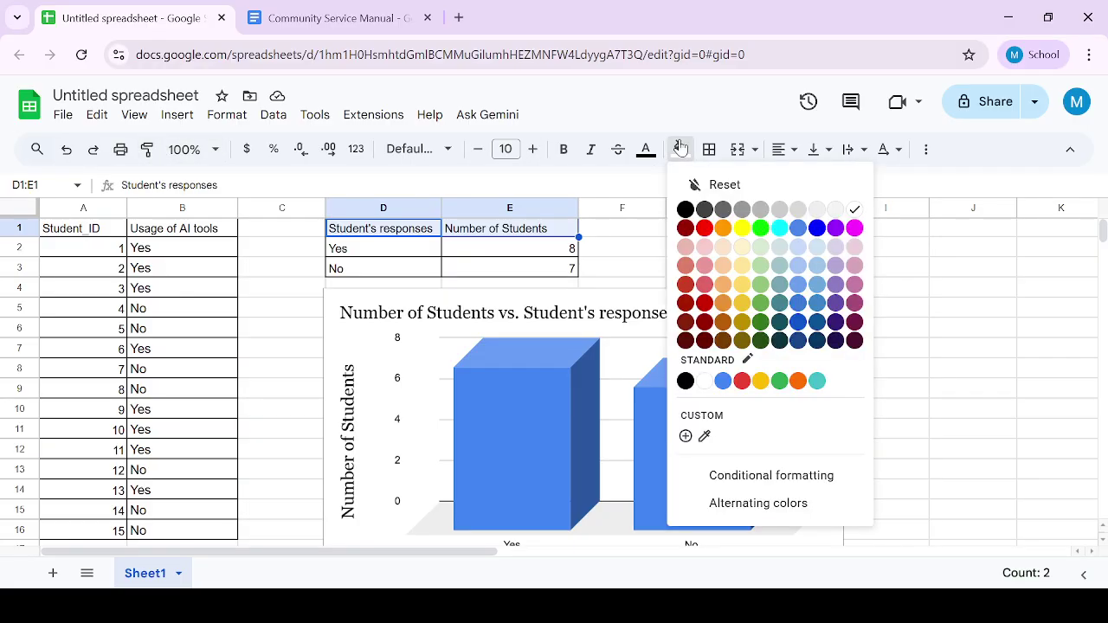
pyautogui.click(747, 228)
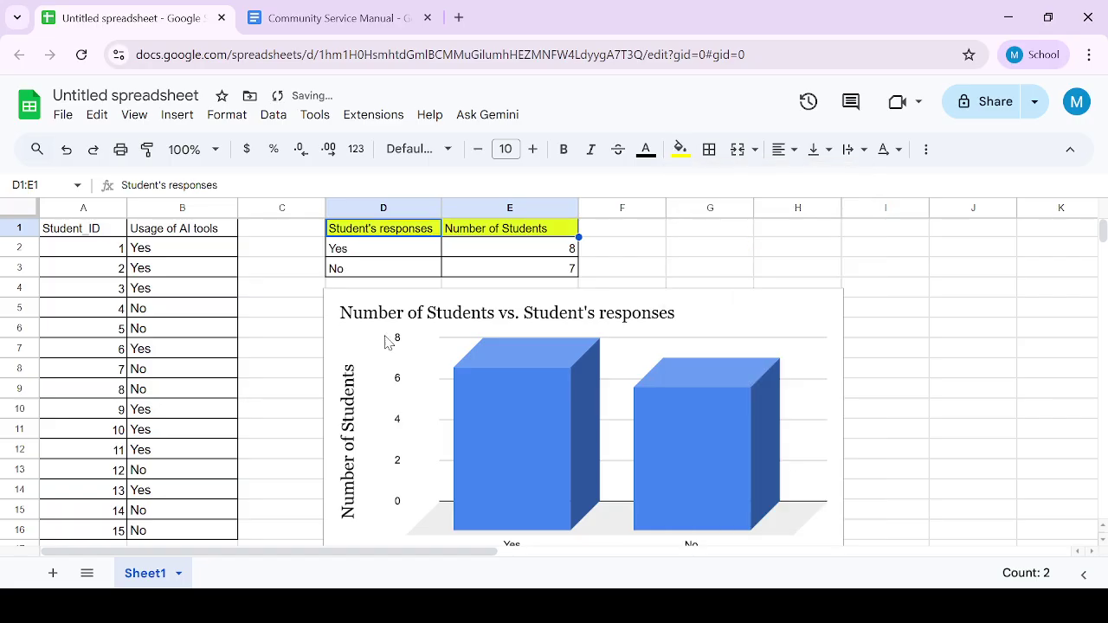
# Fill the survey table's header cells A1:B1 with a medium blue that keeps the black text readable
pyautogui.moveTo(89, 229); pyautogui.dragTo(169, 234)
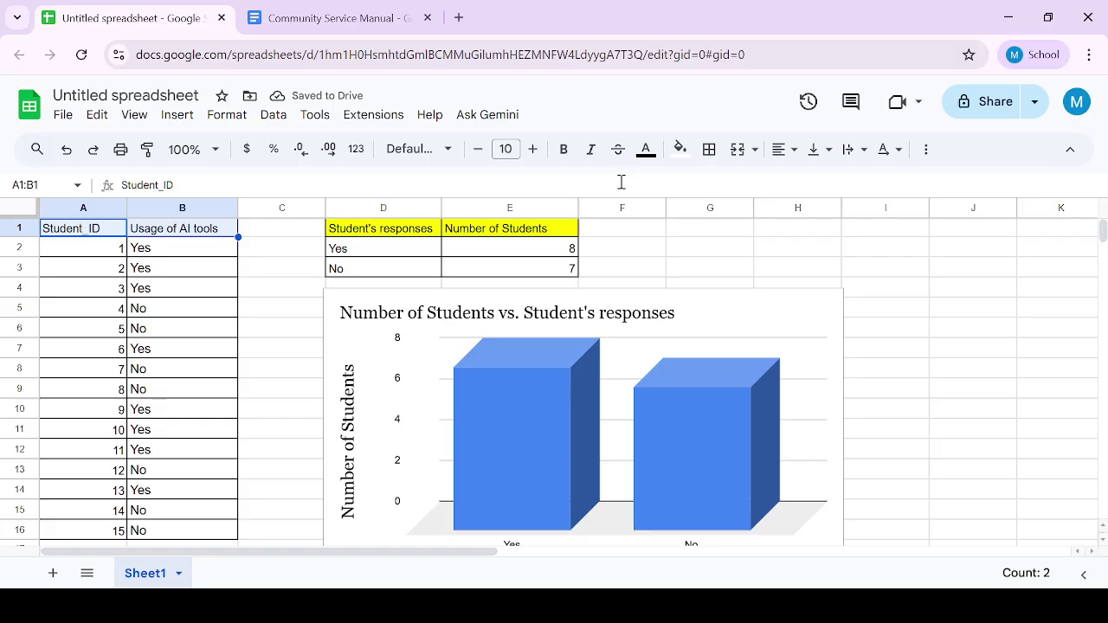
pyautogui.click(680, 149)
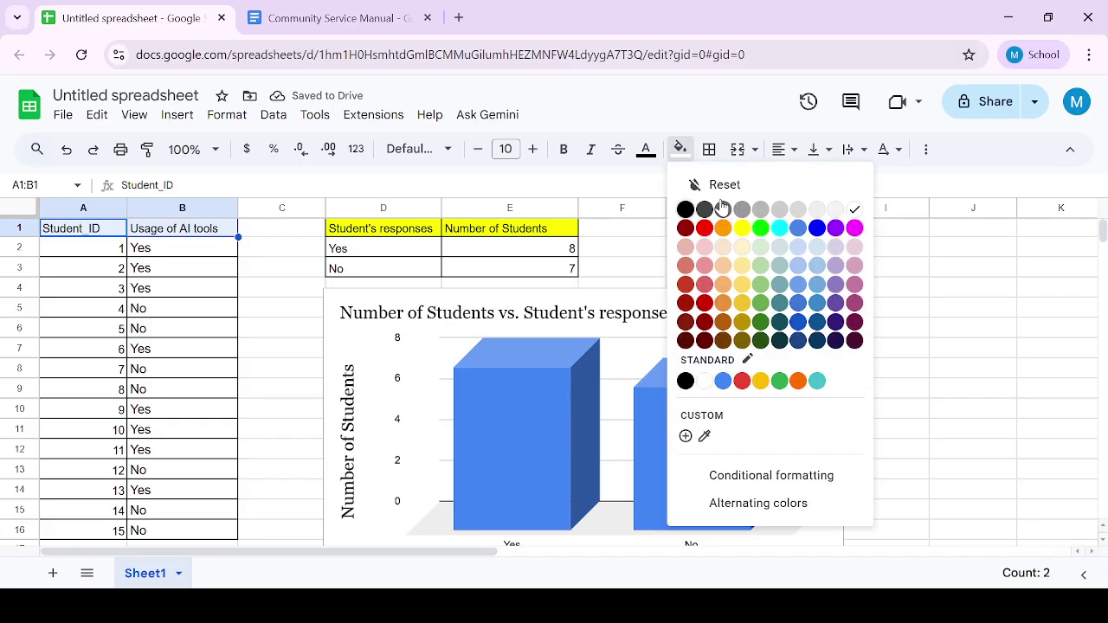
pyautogui.click(817, 228)
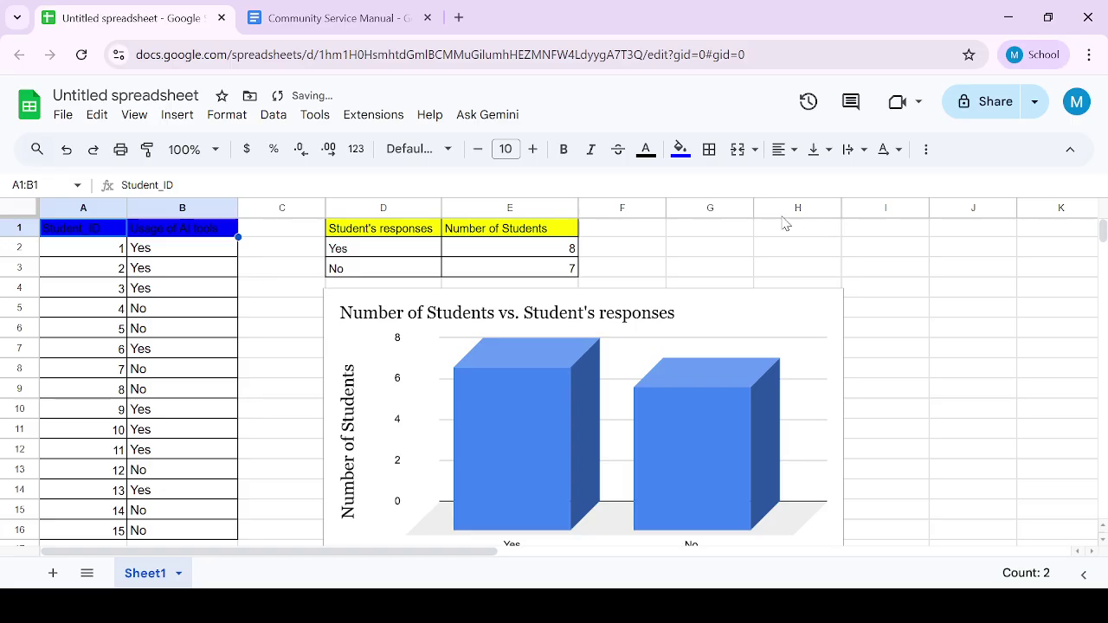
pyautogui.click(680, 149)
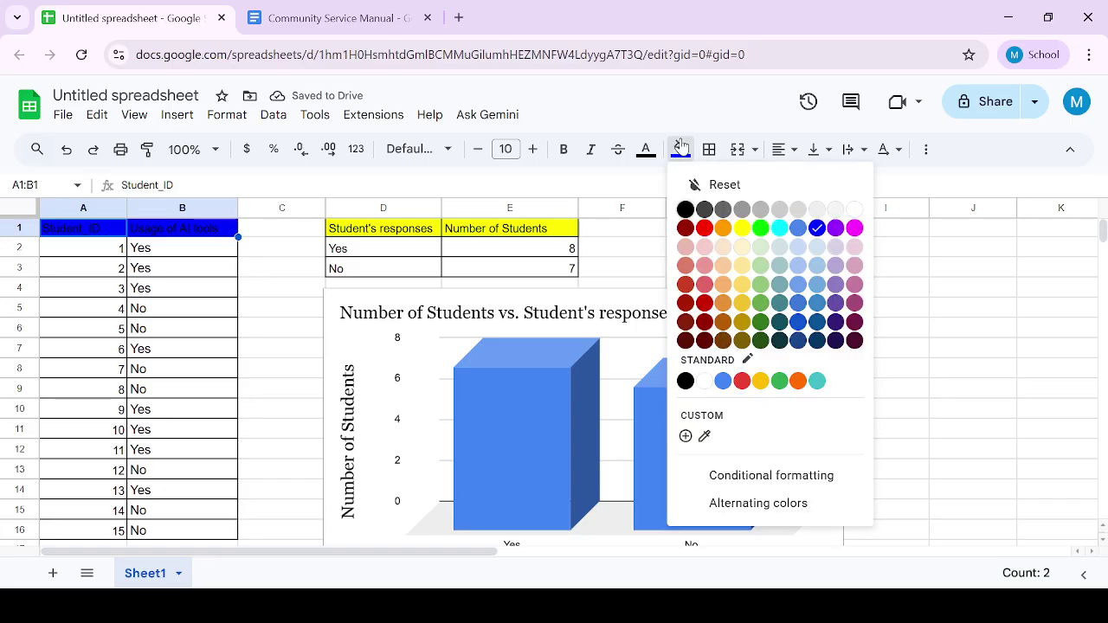
pyautogui.click(798, 228)
pyautogui.click(635, 257)
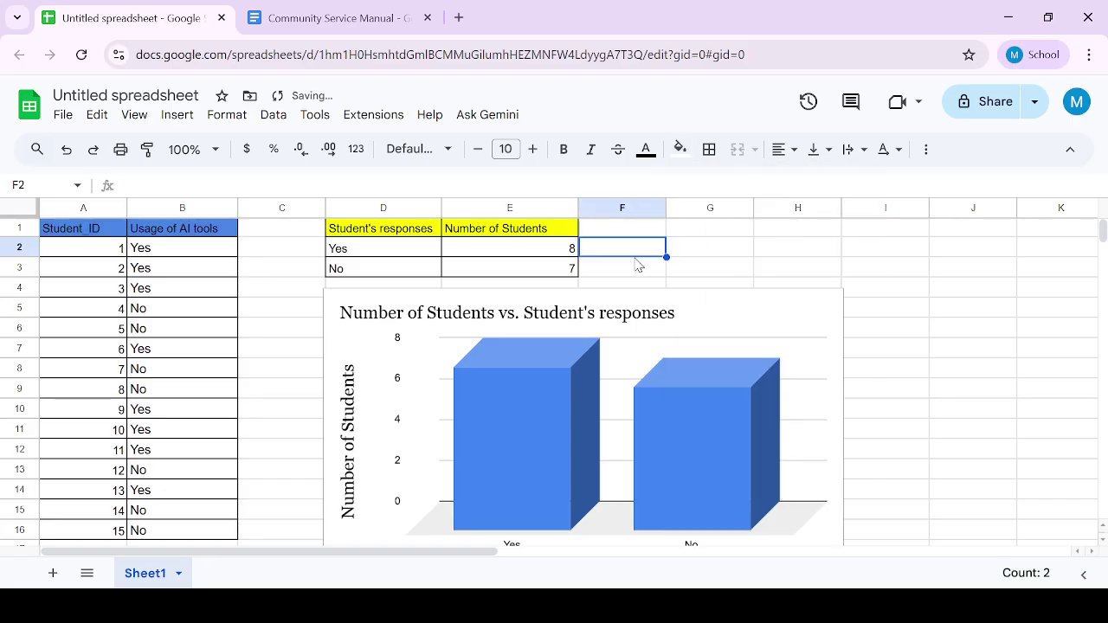